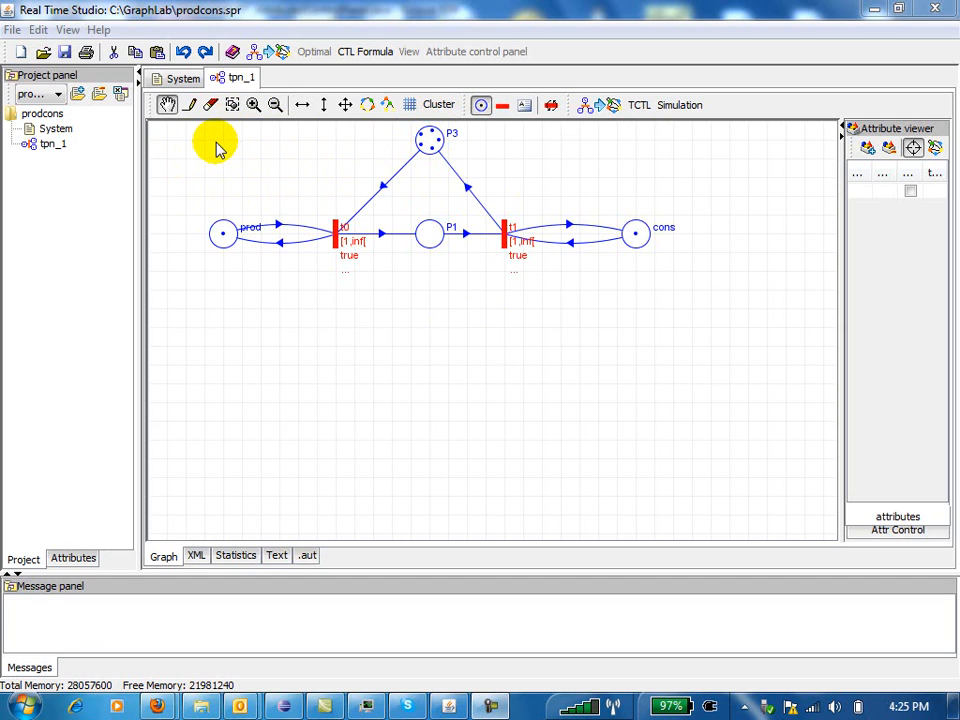
Add a second time Petri net to the prodcons project and rename tpn_1 as Prod
left_click(79, 95)
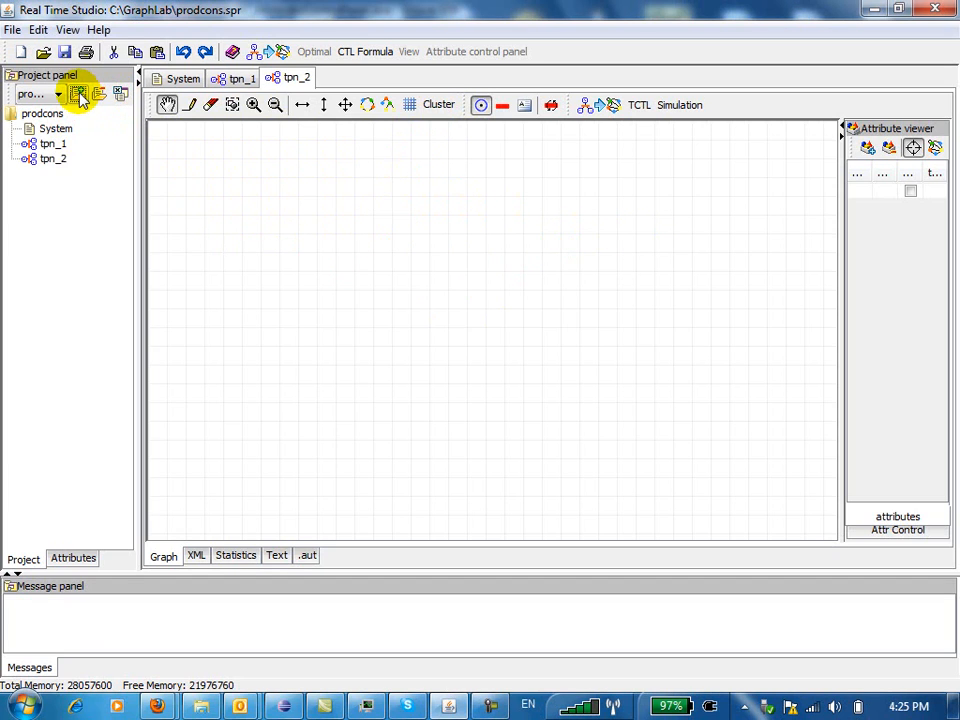
double_click(55, 145)
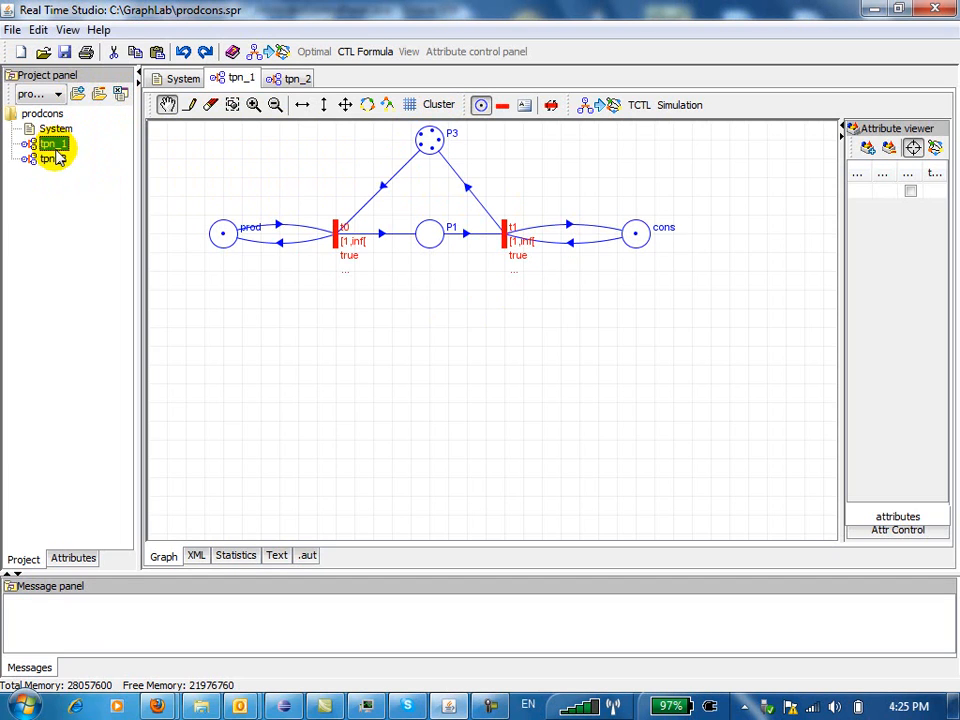
left_click(58, 148)
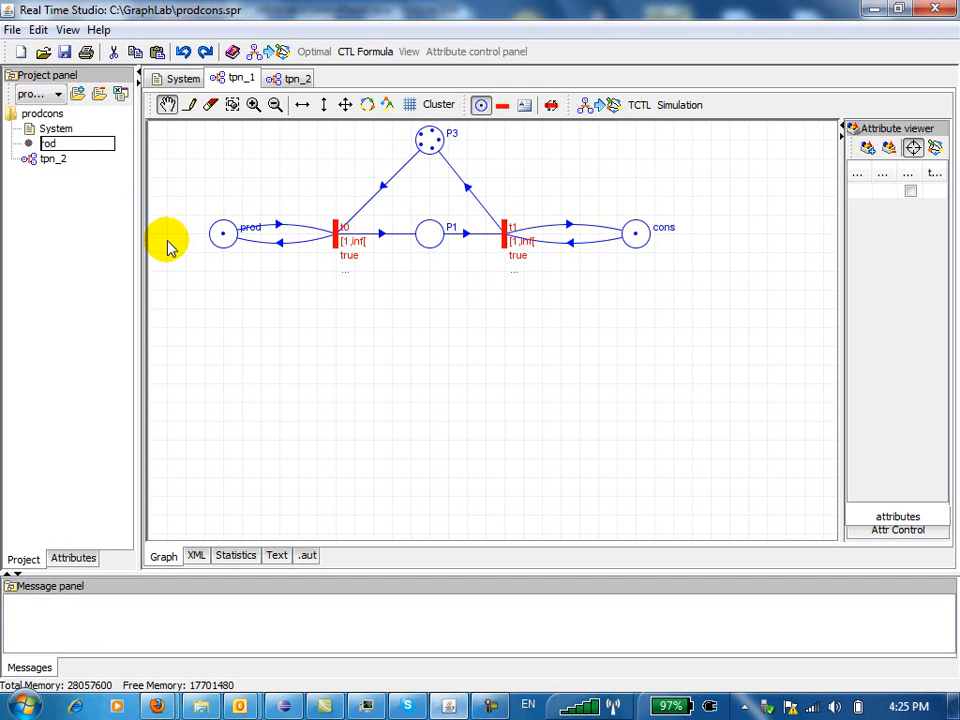
key("Return")
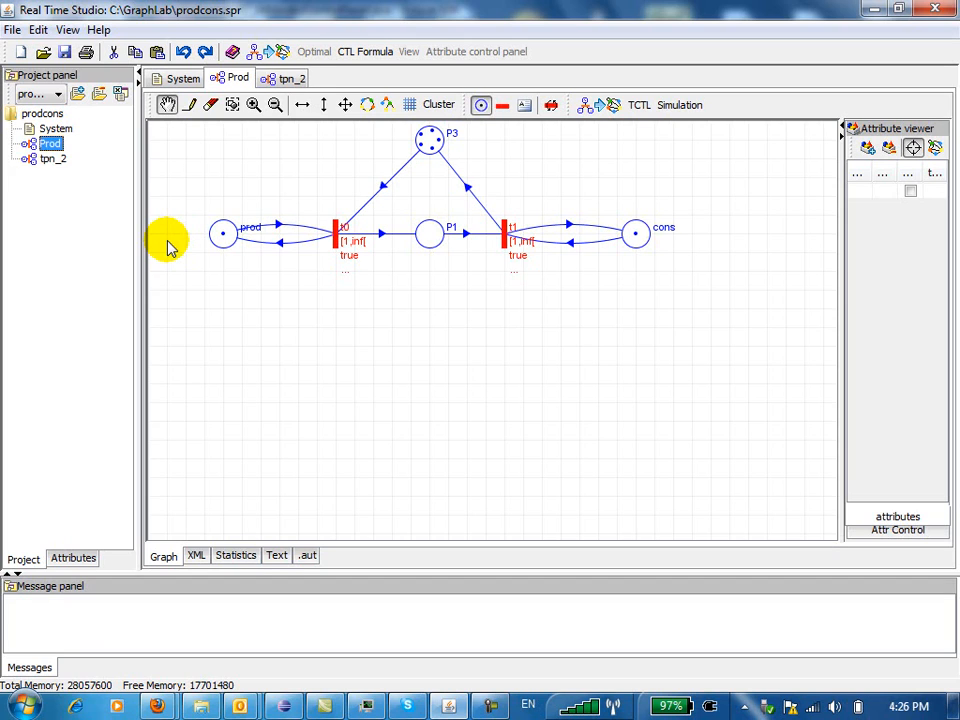
Rename the tpn_2 net as Cons
double_click(58, 161)
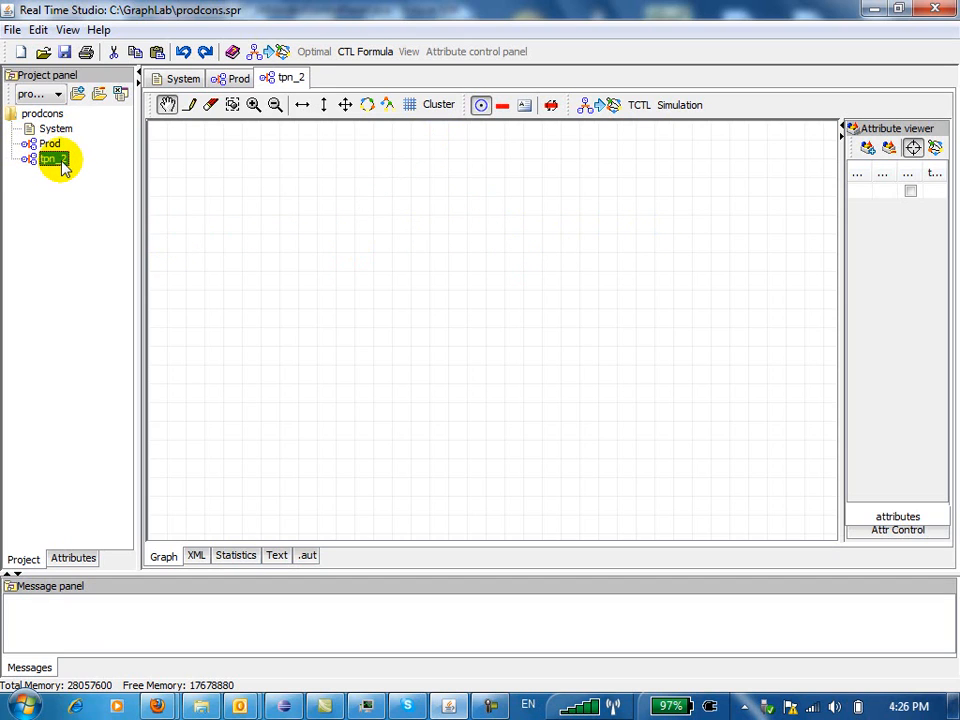
left_click(63, 161)
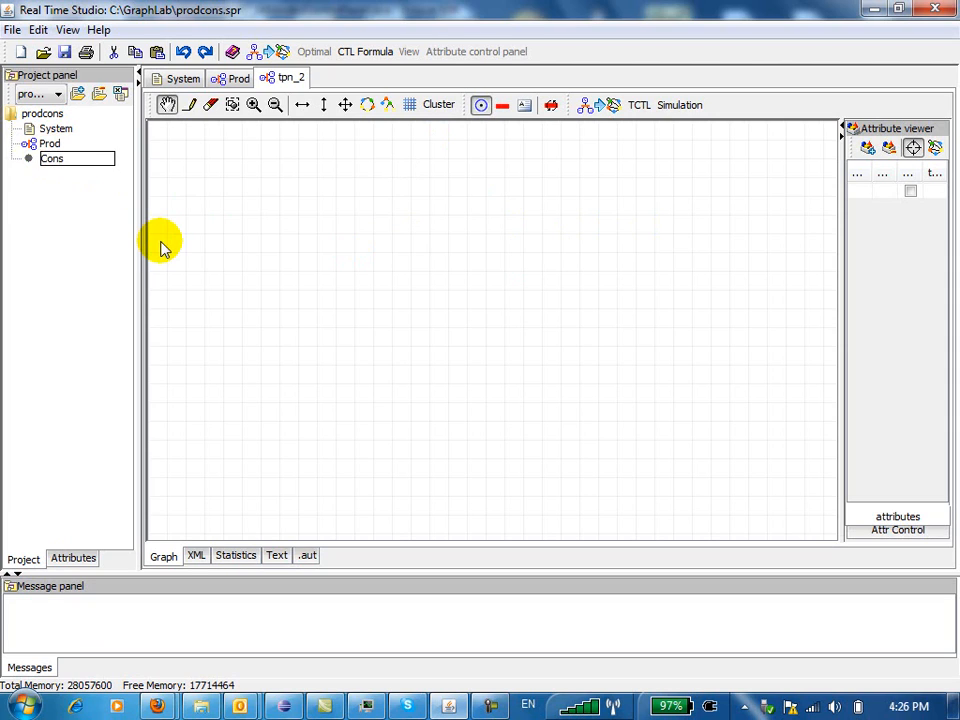
key("Return")
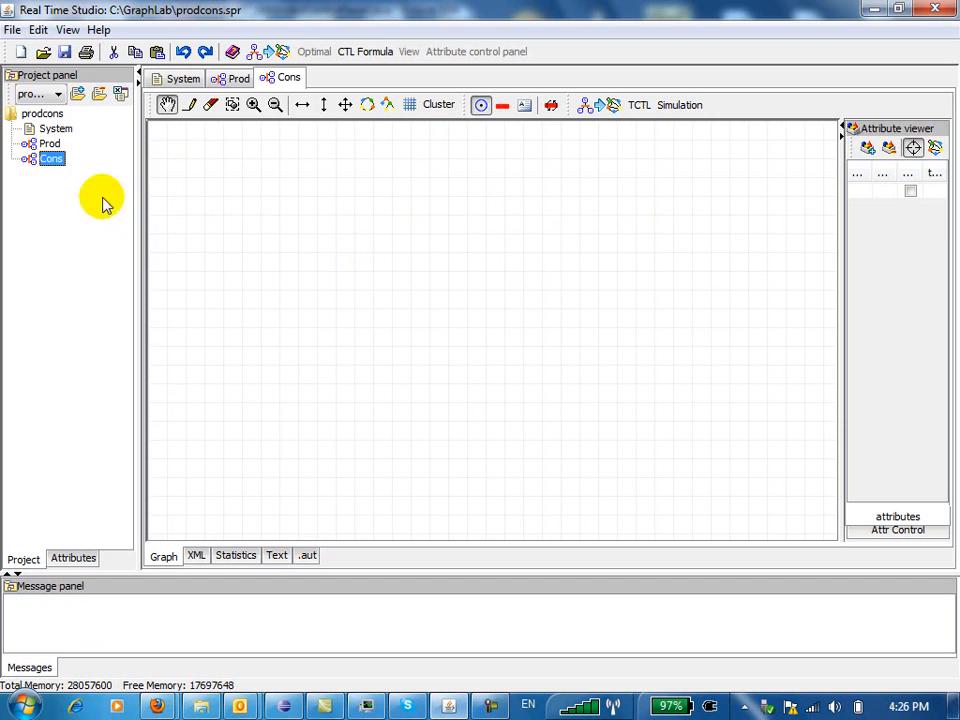
Erase the place cons, the transition t1 and the place P3 from the Prod net
left_click(236, 78)
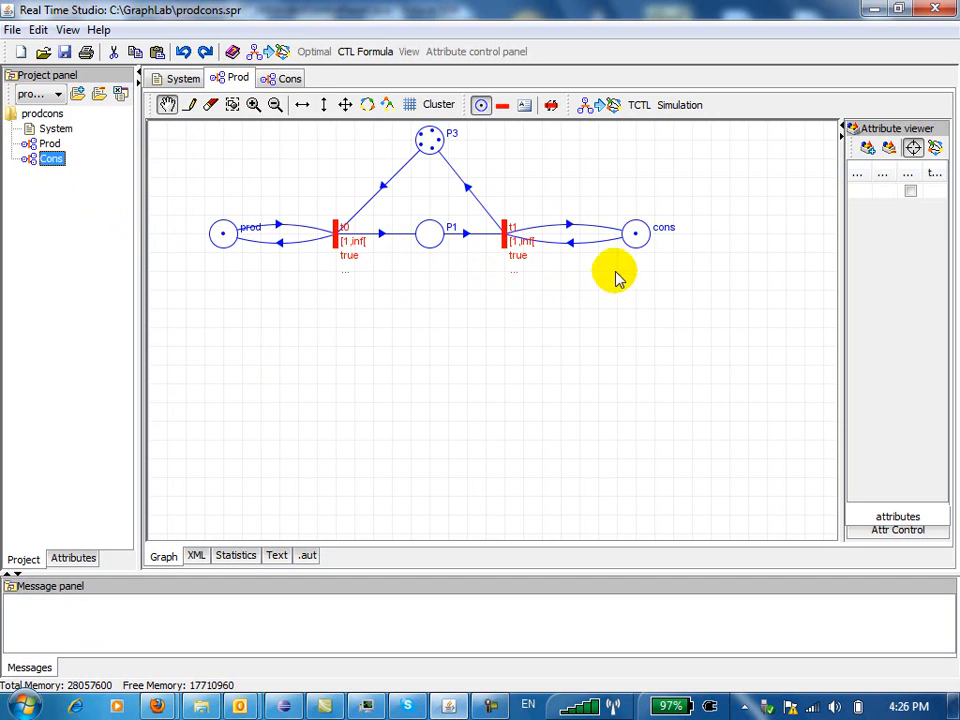
left_click(210, 106)
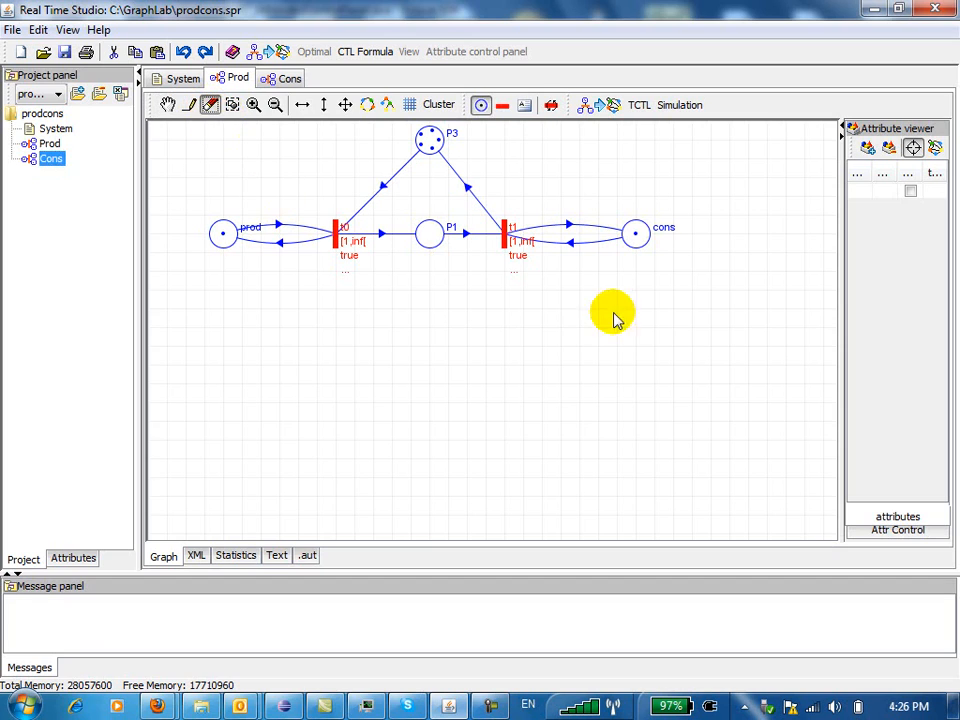
left_click(632, 236)
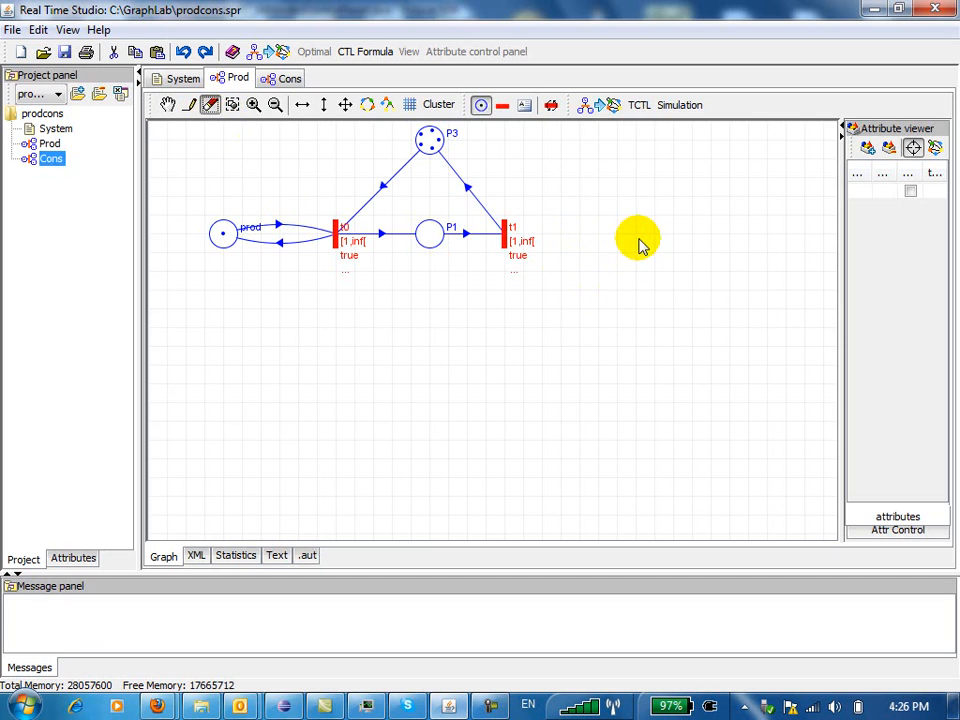
left_click(505, 234)
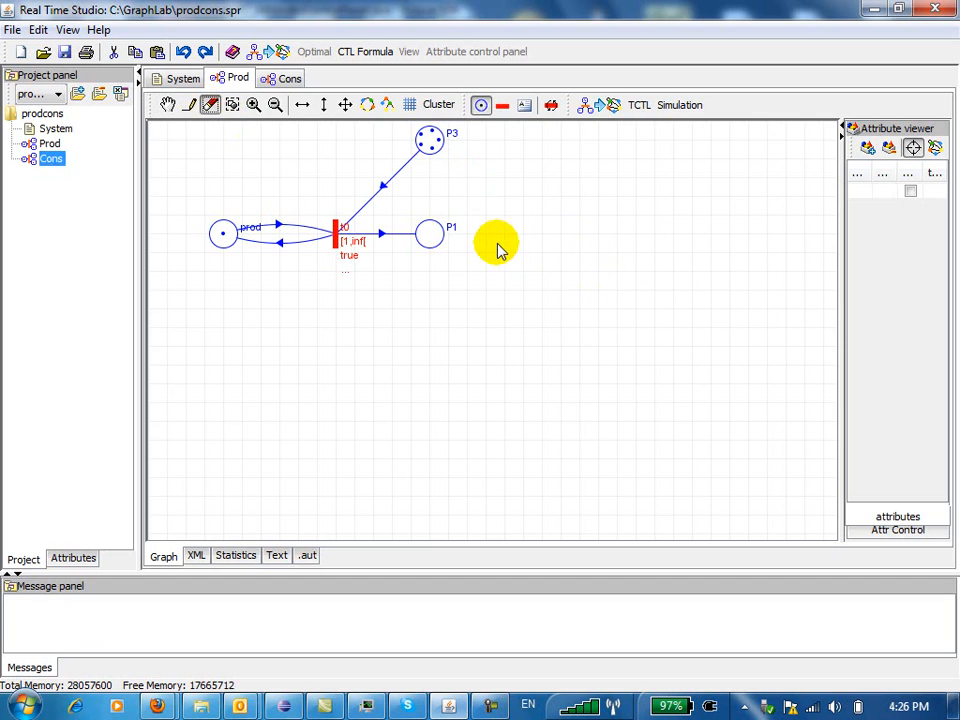
left_click(429, 141)
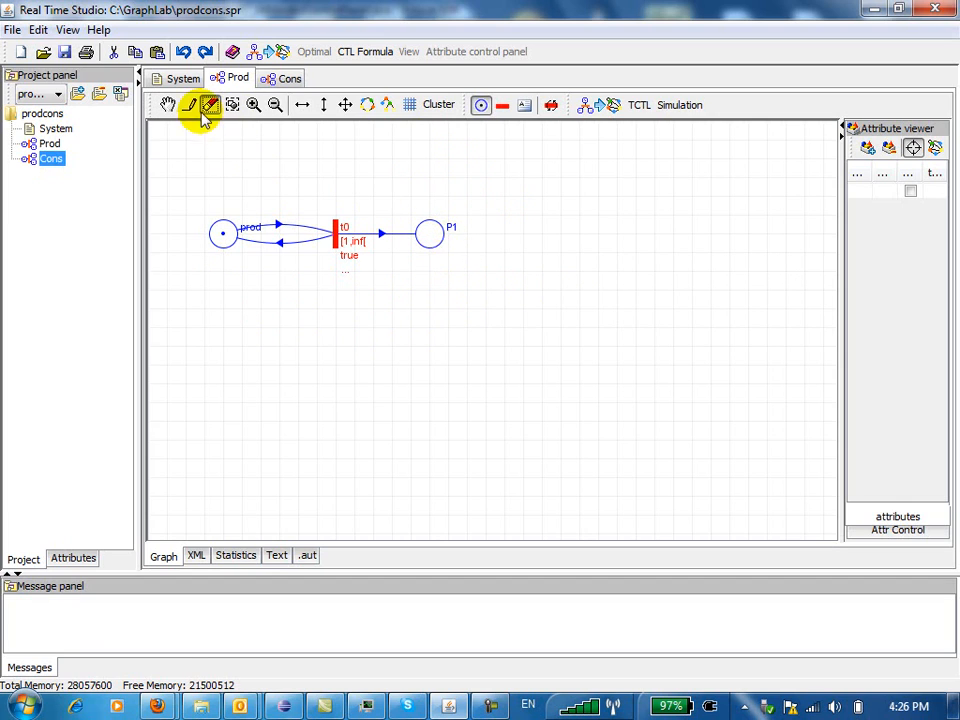
Turn off the internal attribute of place P1 in the Prod net
left_click(167, 104)
left_click(429, 232)
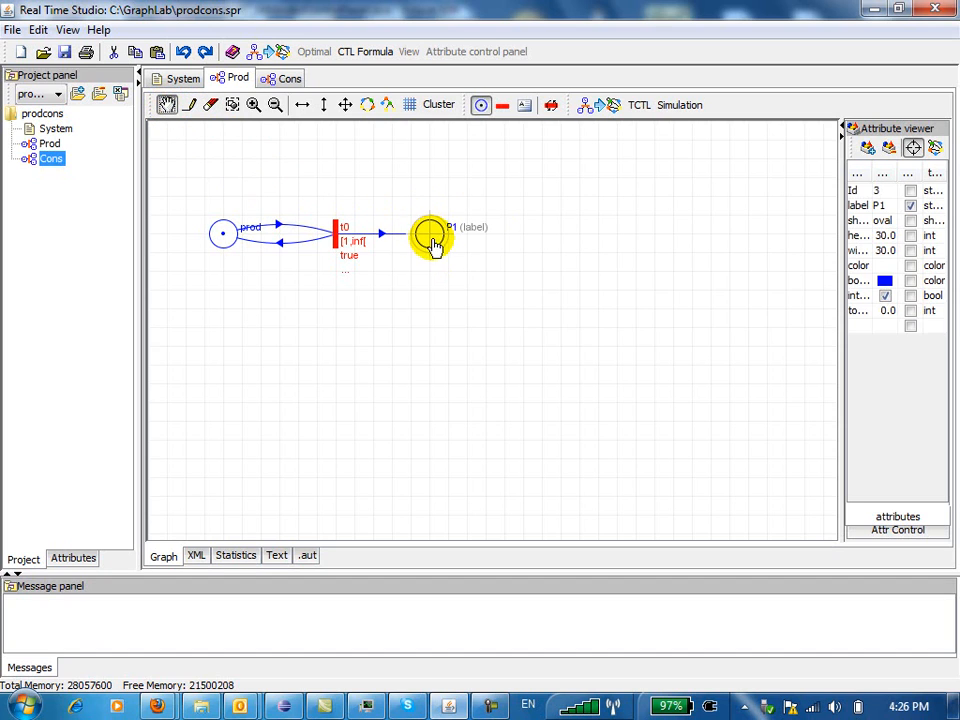
left_click_drag(840, 344, 762, 346)
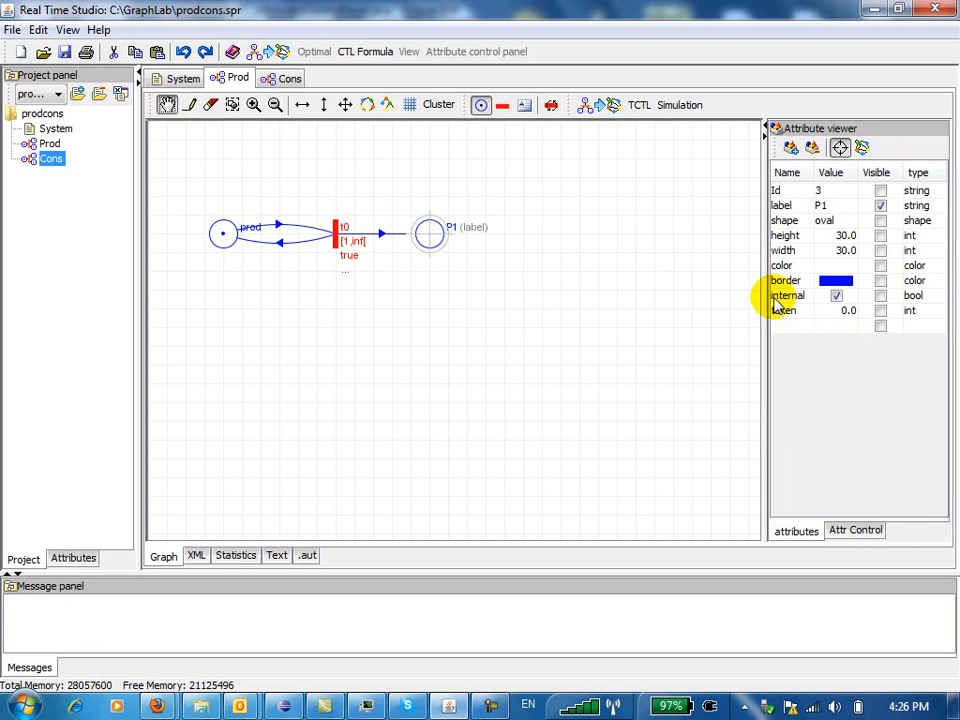
left_click(836, 296)
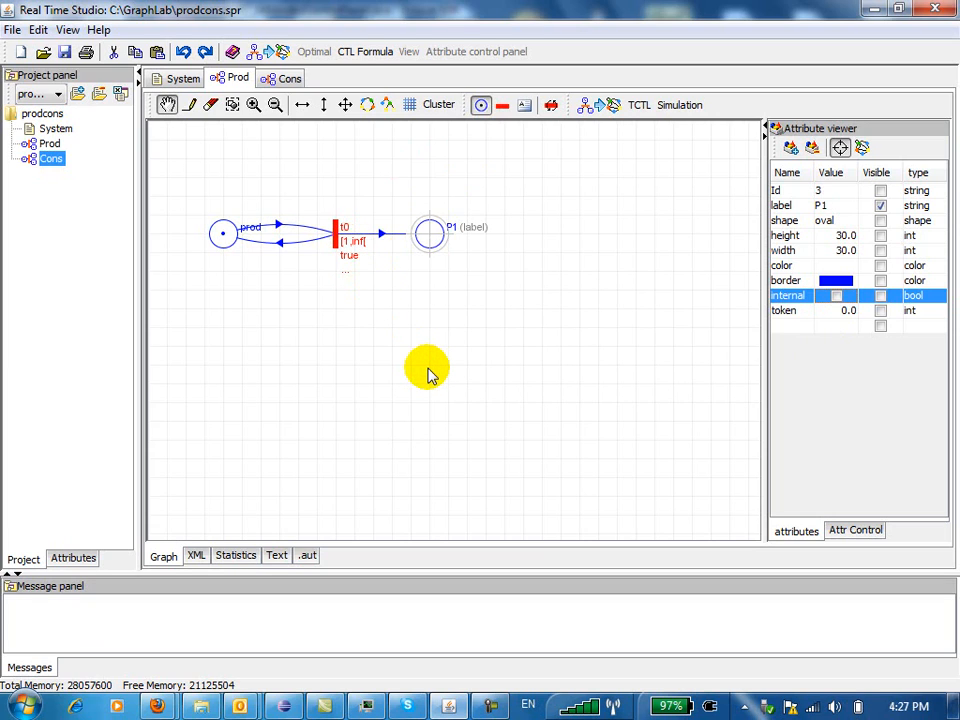
In the Cons net, draw a place and a transition to its left, linked by arcs in both directions
left_click(285, 78)
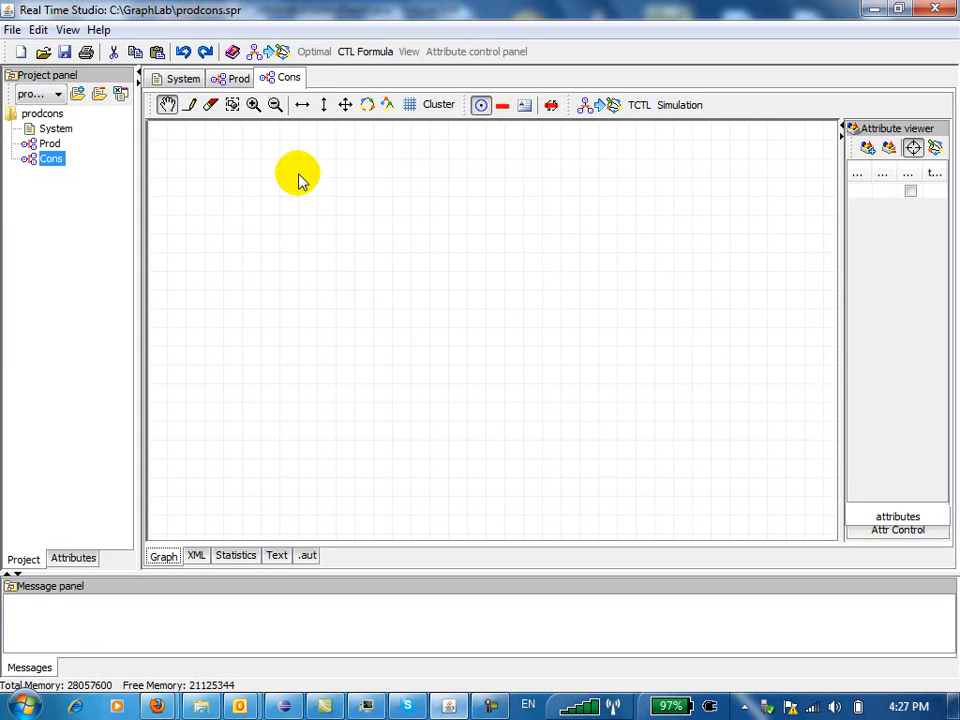
left_click(188, 105)
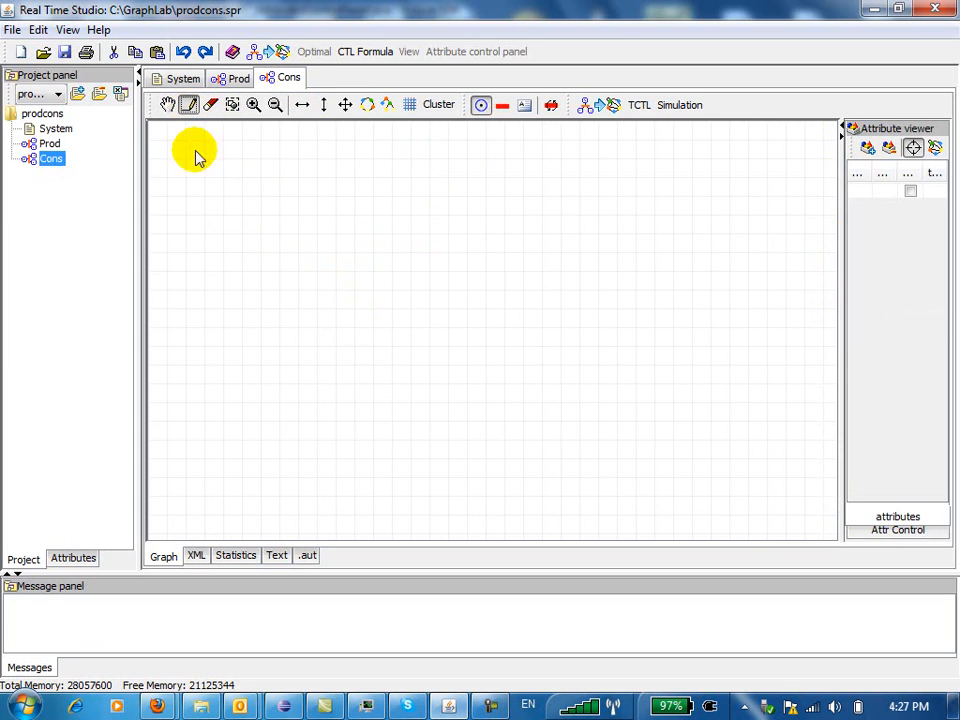
left_click(636, 266)
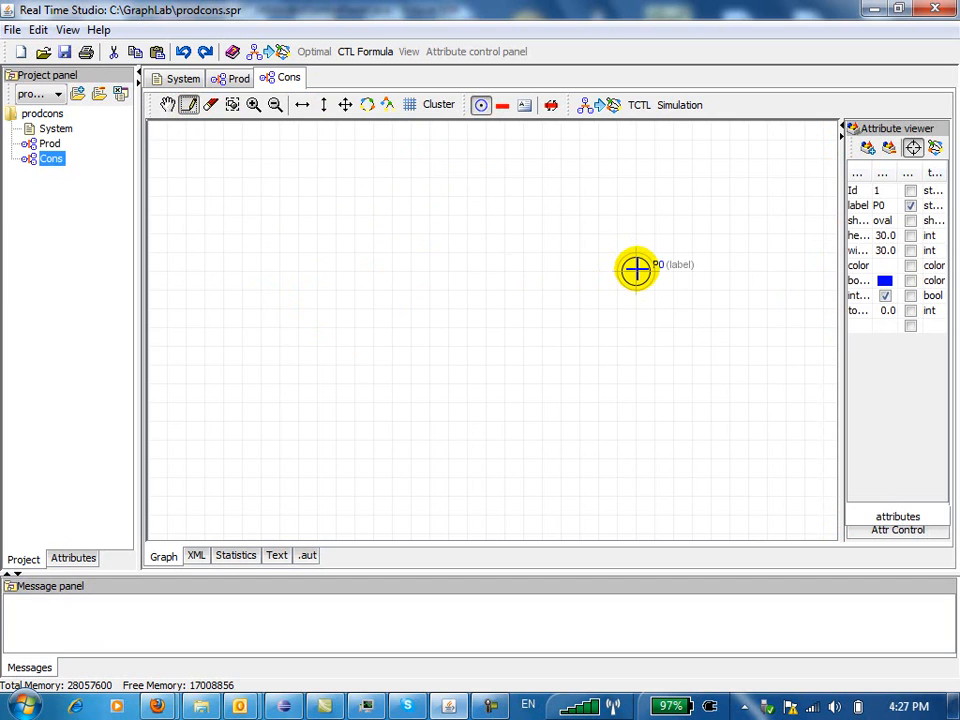
mouse_move(636, 268)
left_mouse_down()
mouse_move(507, 276)
mouse_move(636, 276)
left_mouse_up()
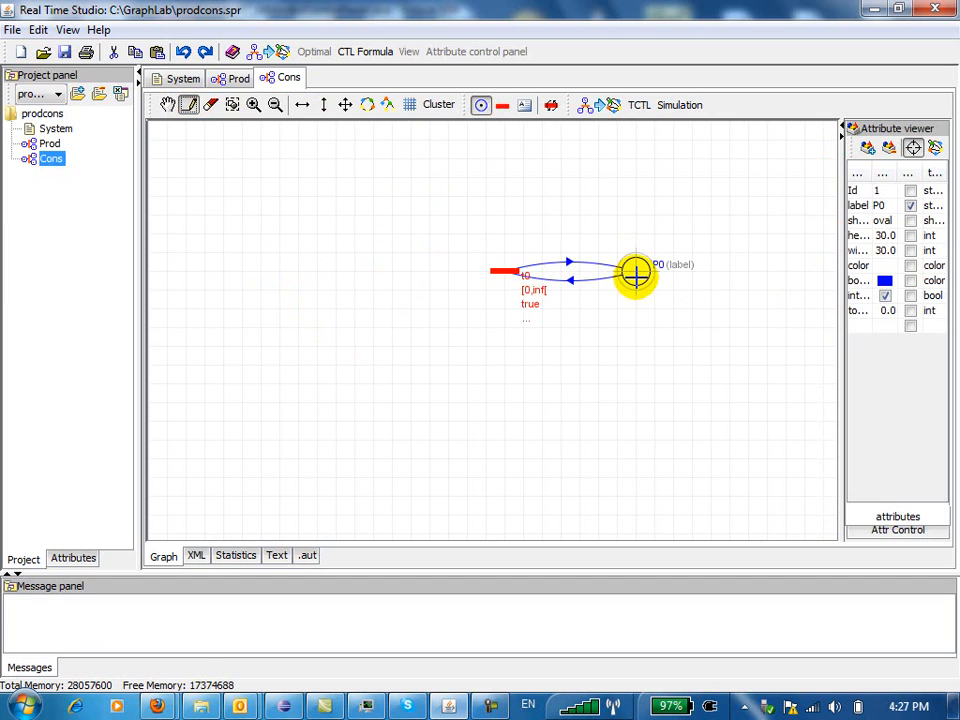
left_click(507, 276)
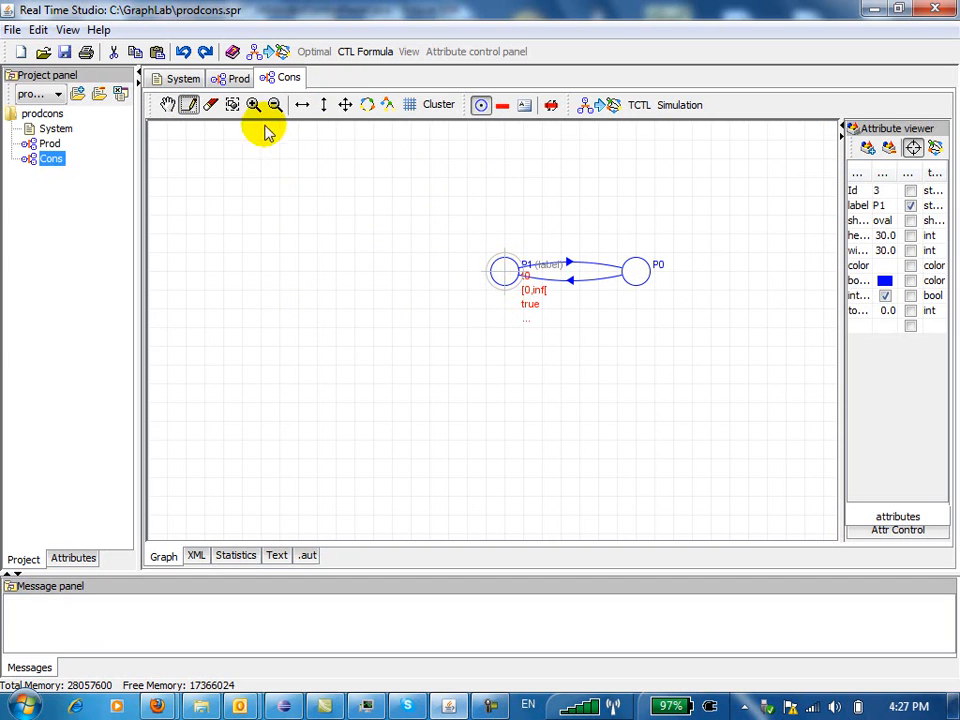
left_click(210, 104)
left_click(502, 278)
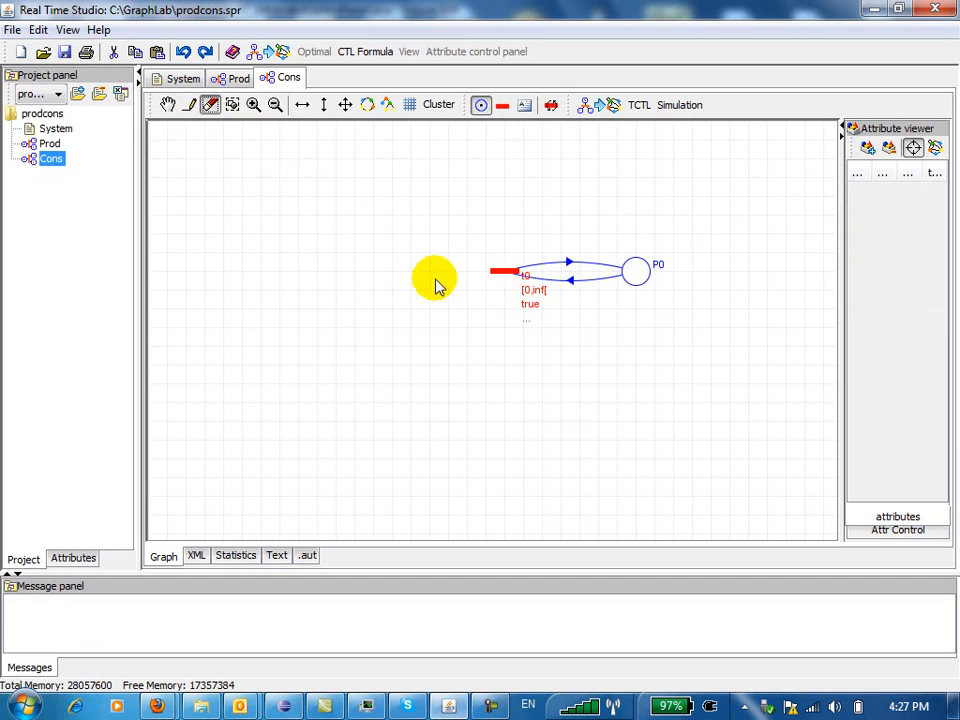
Draw an arc from transition t0 to a new place on its left in the Cons net
left_click(188, 104)
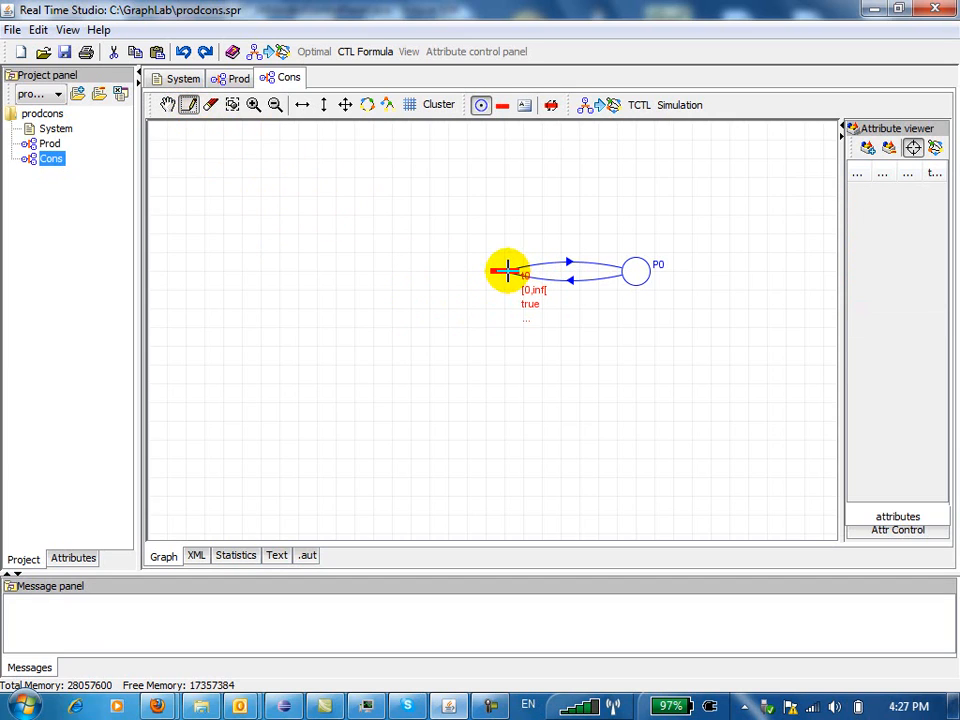
left_click_drag(507, 270, 410, 271)
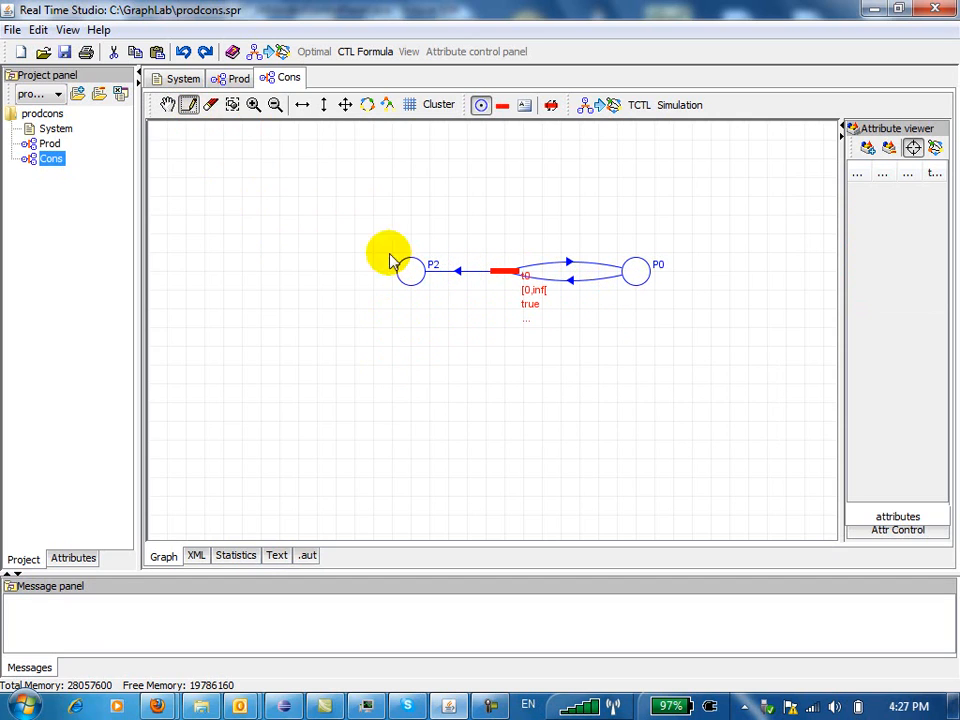
Label place P0 as cons and rotate transition t0 upright
left_click(168, 105)
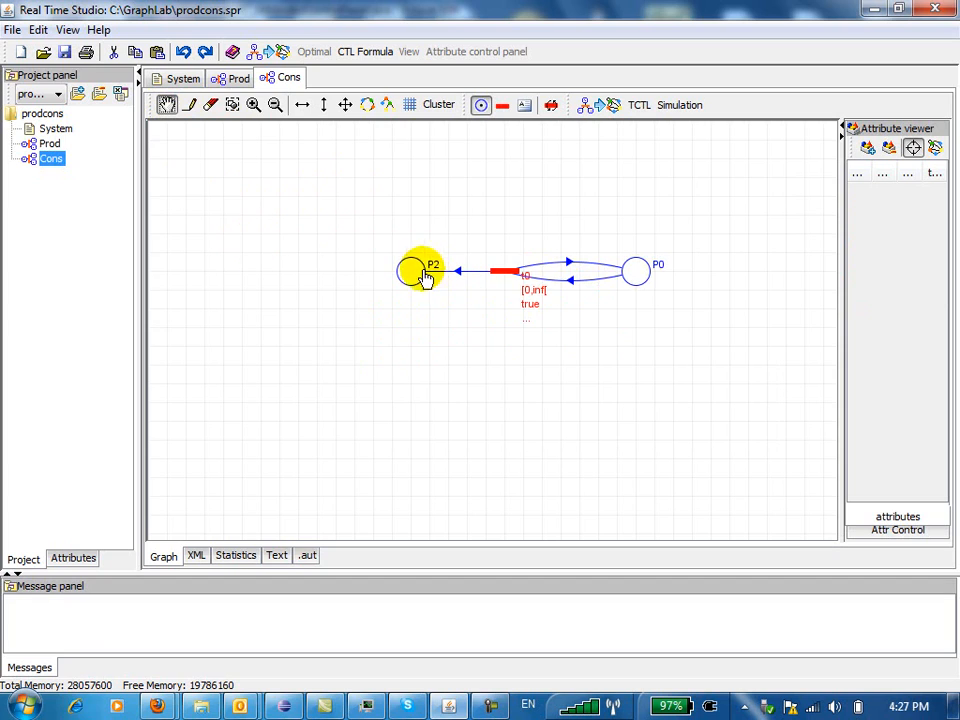
left_click(636, 272)
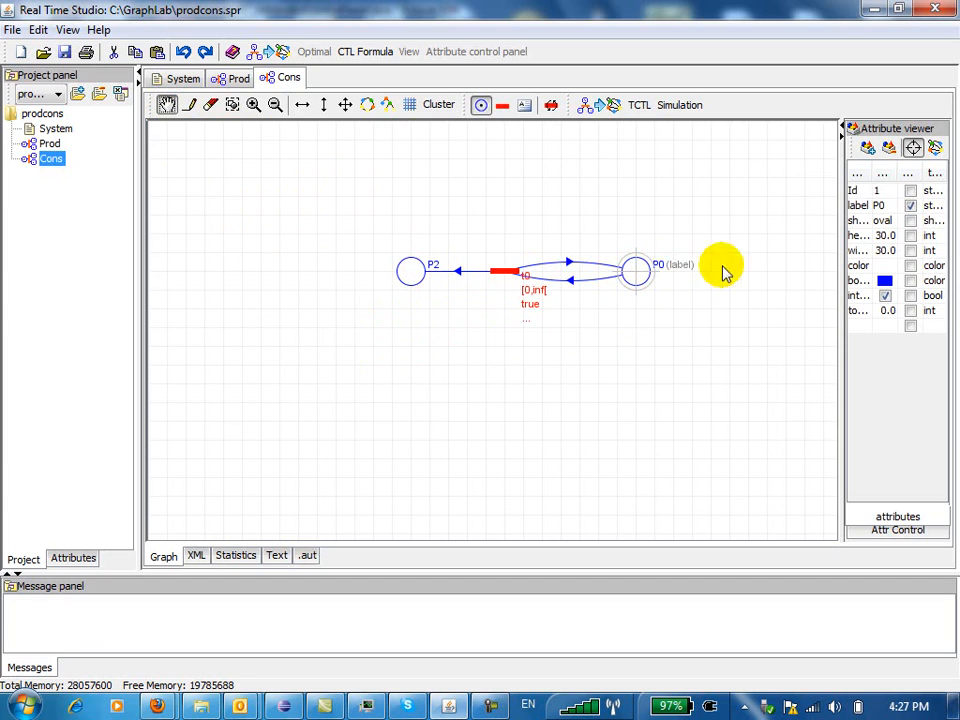
double_click(660, 268)
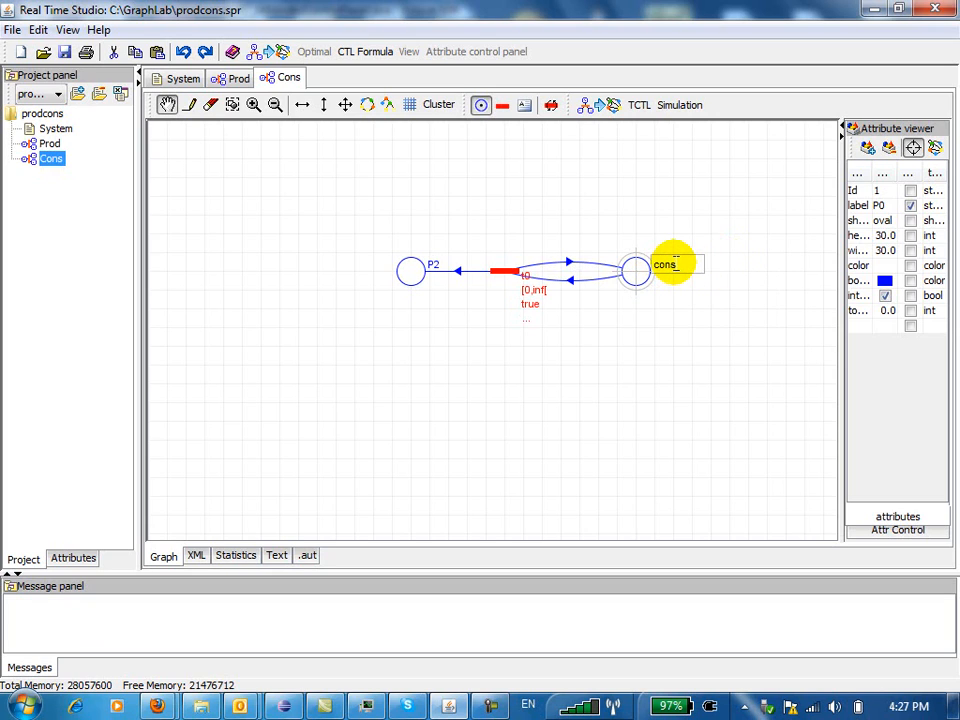
key("Return")
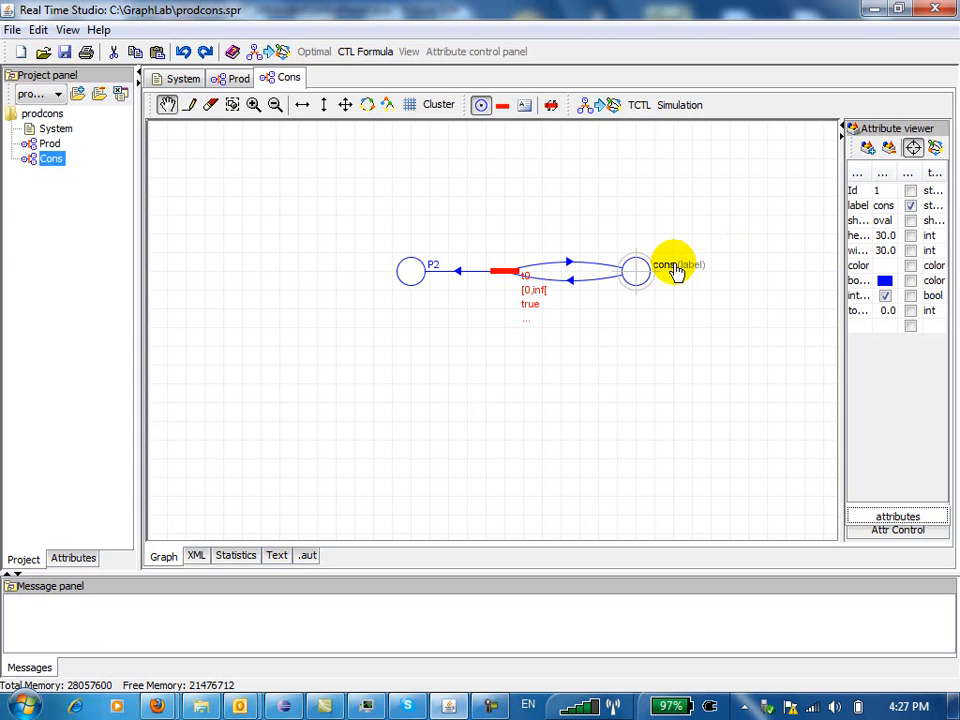
left_click(508, 272)
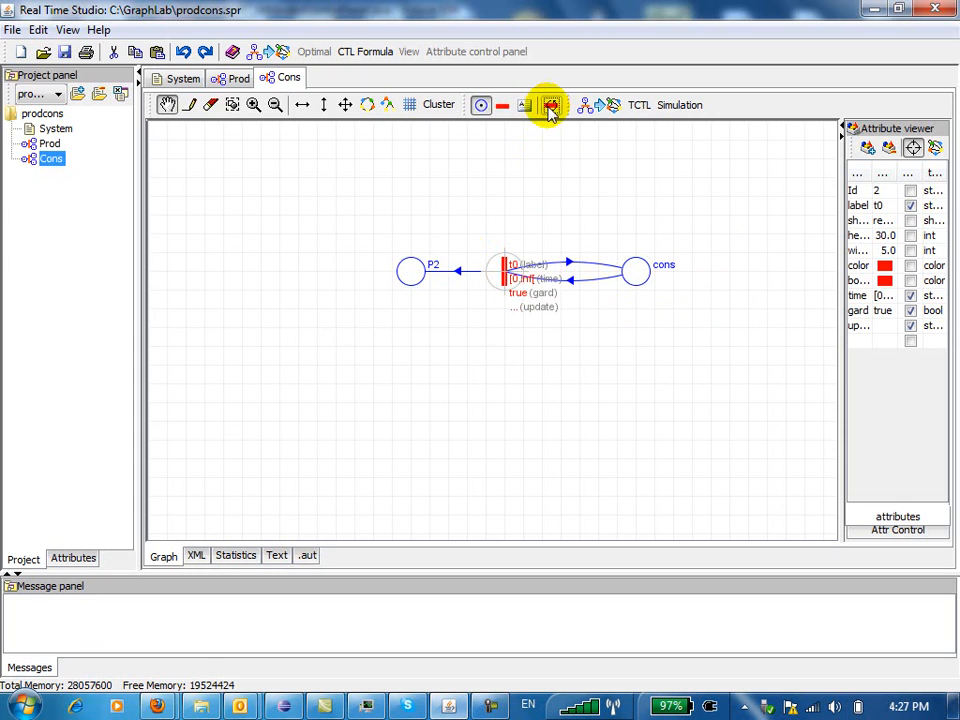
Relabel place P2 as P1 and turn off its internal attribute
left_click(414, 275)
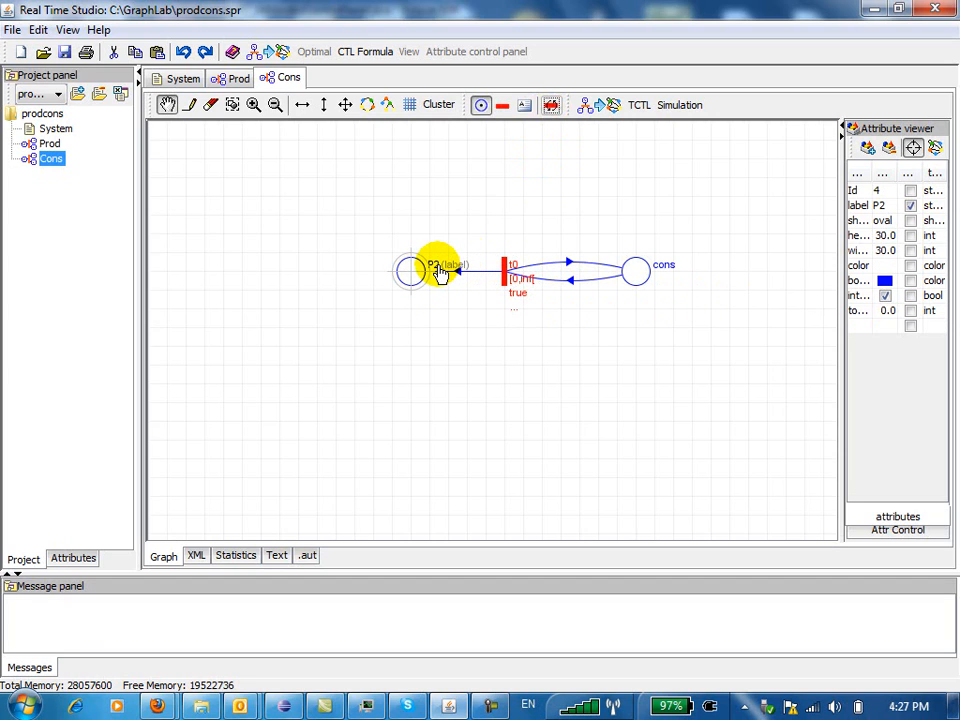
double_click(440, 266)
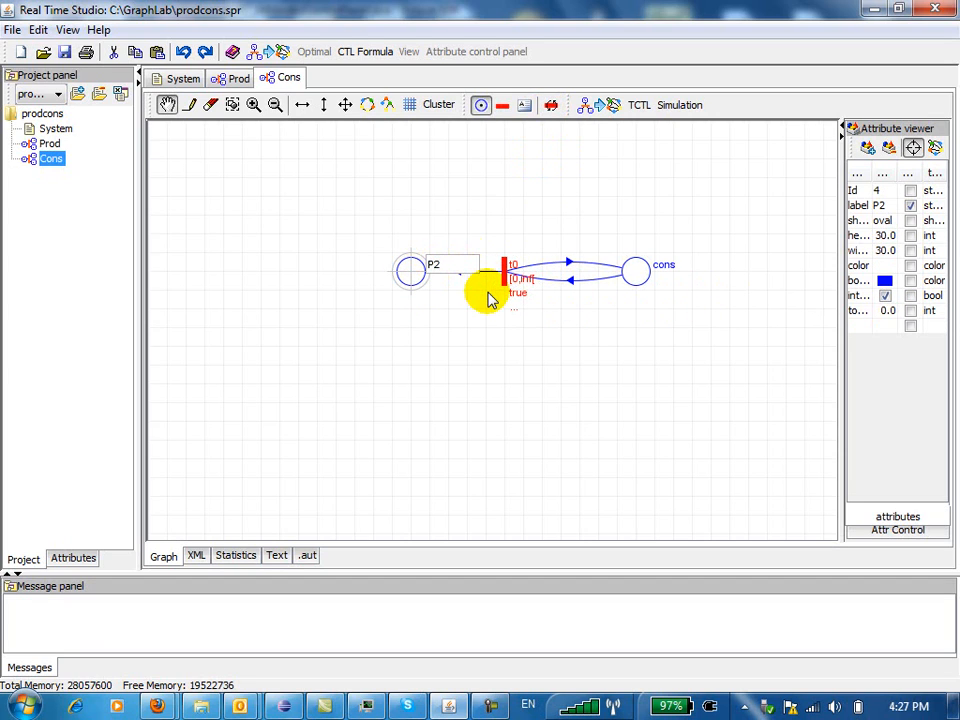
key("Return")
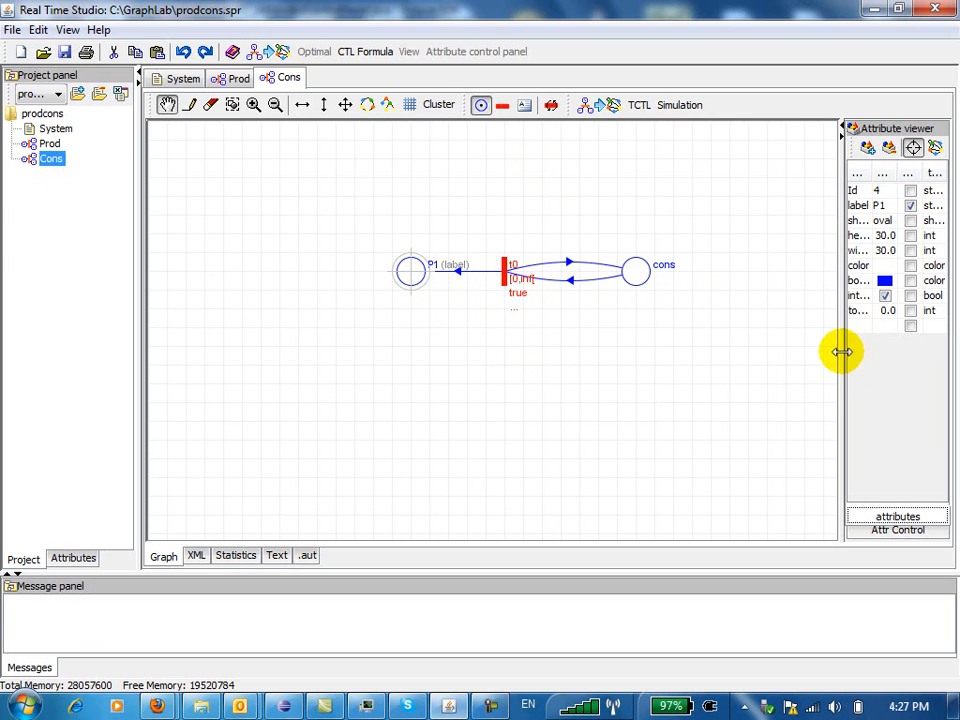
left_click_drag(842, 351, 713, 367)
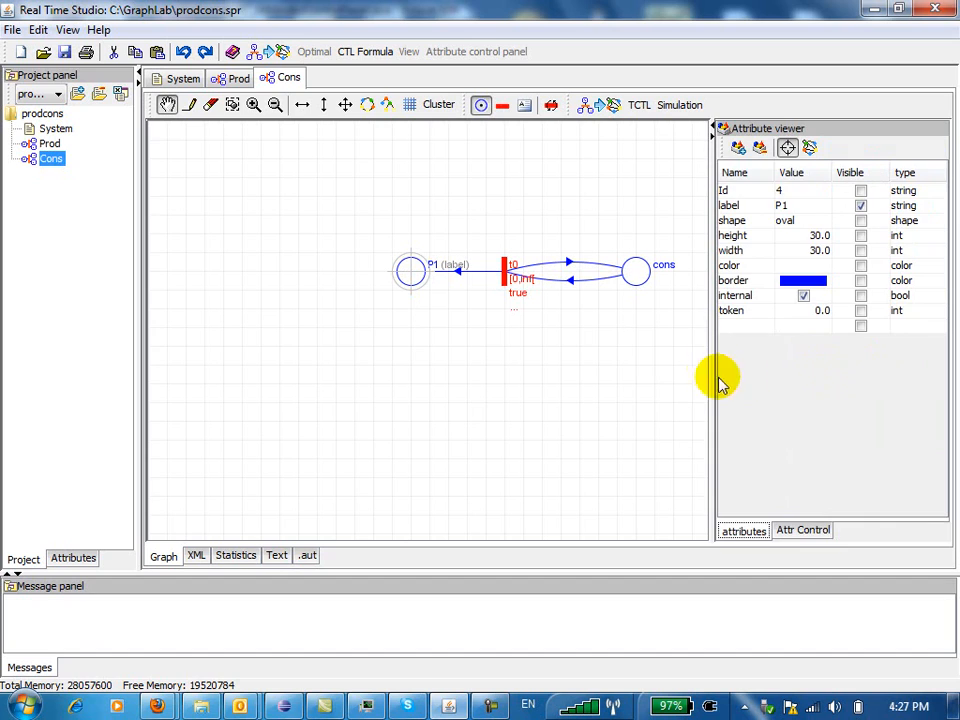
left_click(802, 296)
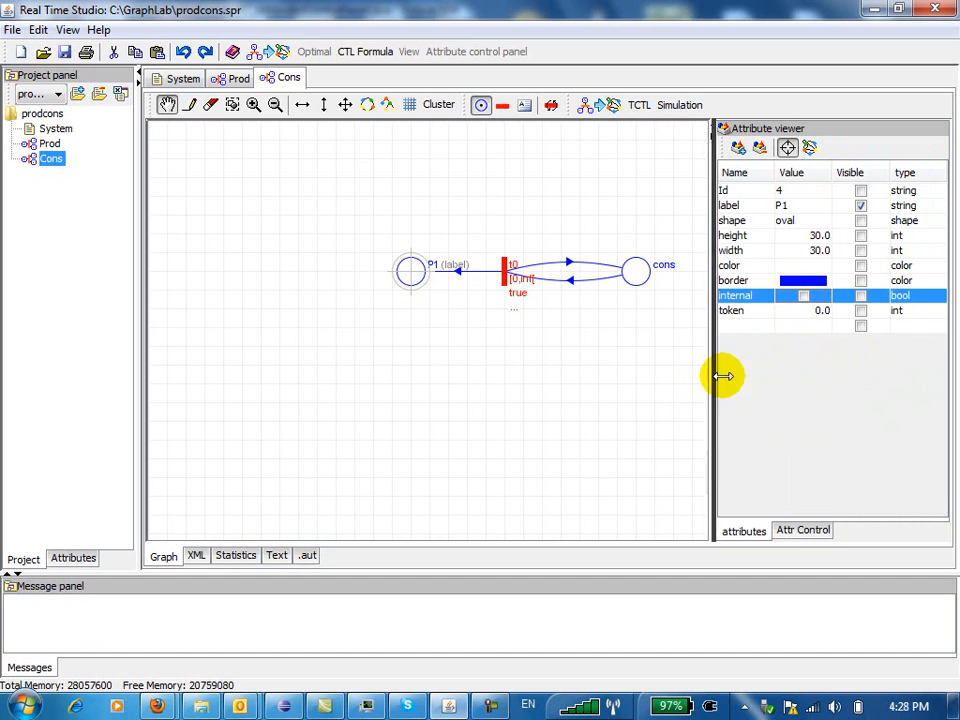
left_click_drag(714, 377, 766, 395)
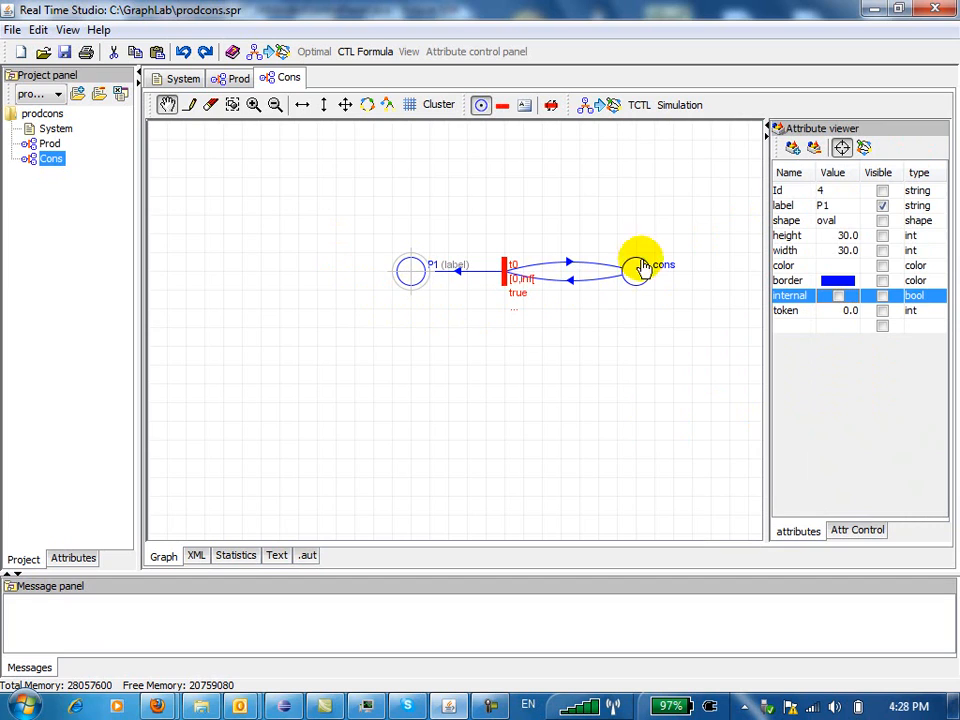
Declare process p=Prod(); and process c=Cons(); in the System description and compile it
left_click(230, 78)
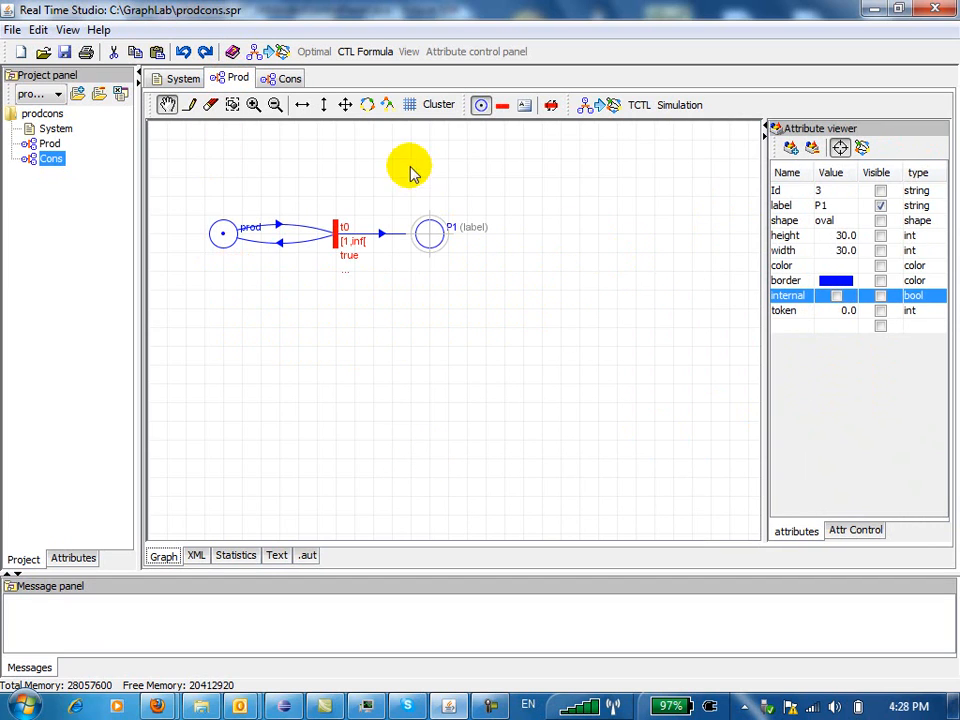
left_click(185, 79)
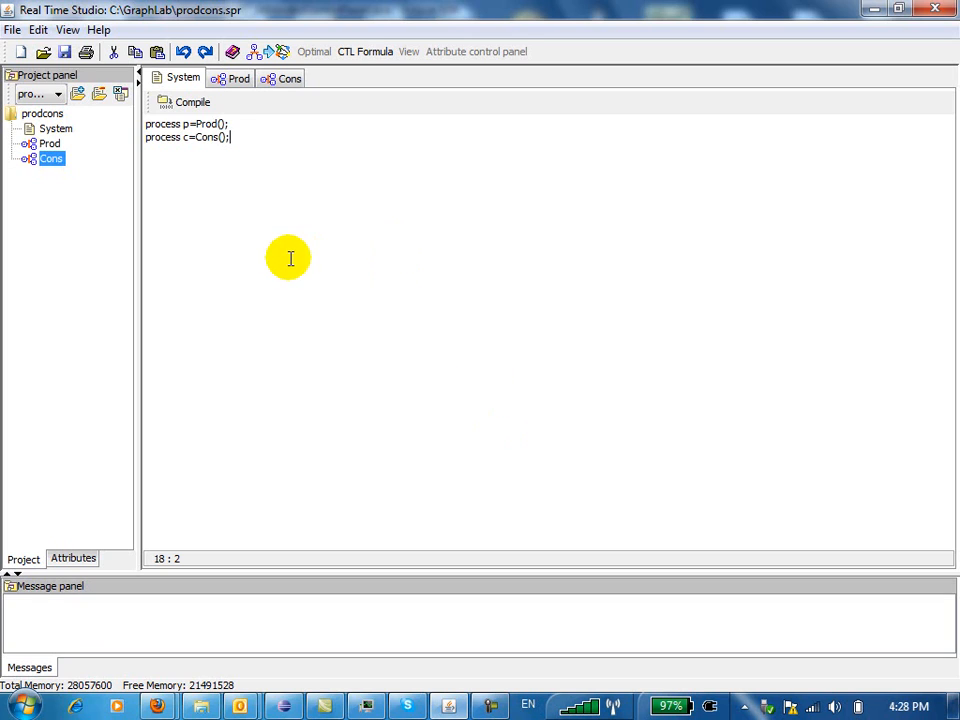
left_click(193, 108)
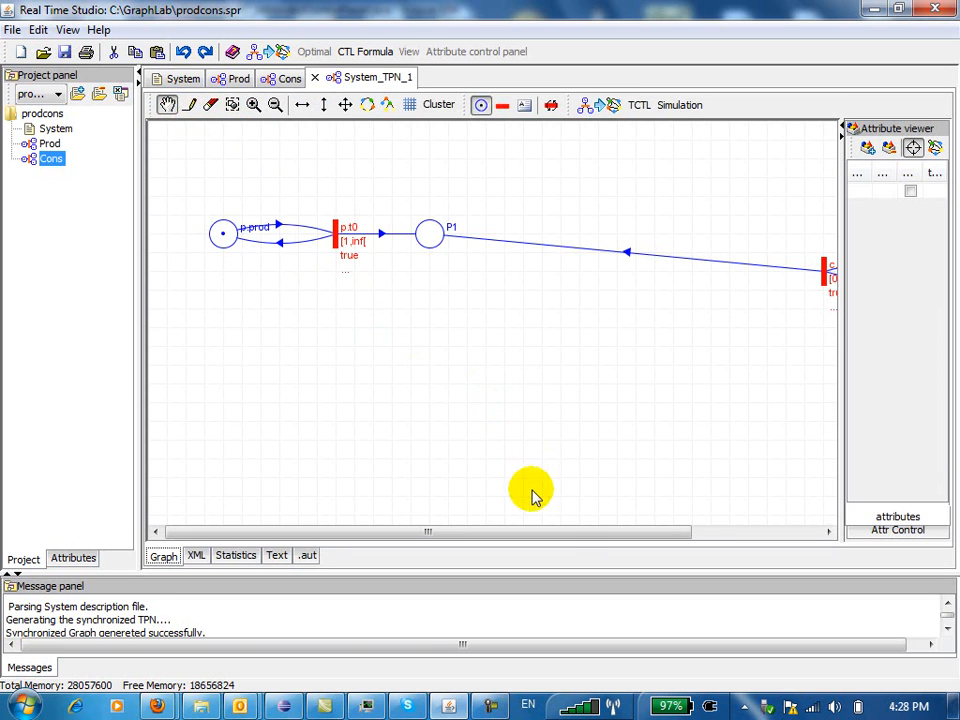
Fit the compiled net to the canvas width and move place P1 midway between transitions p.t0 and c.t0
left_click_drag(568, 536, 628, 523)
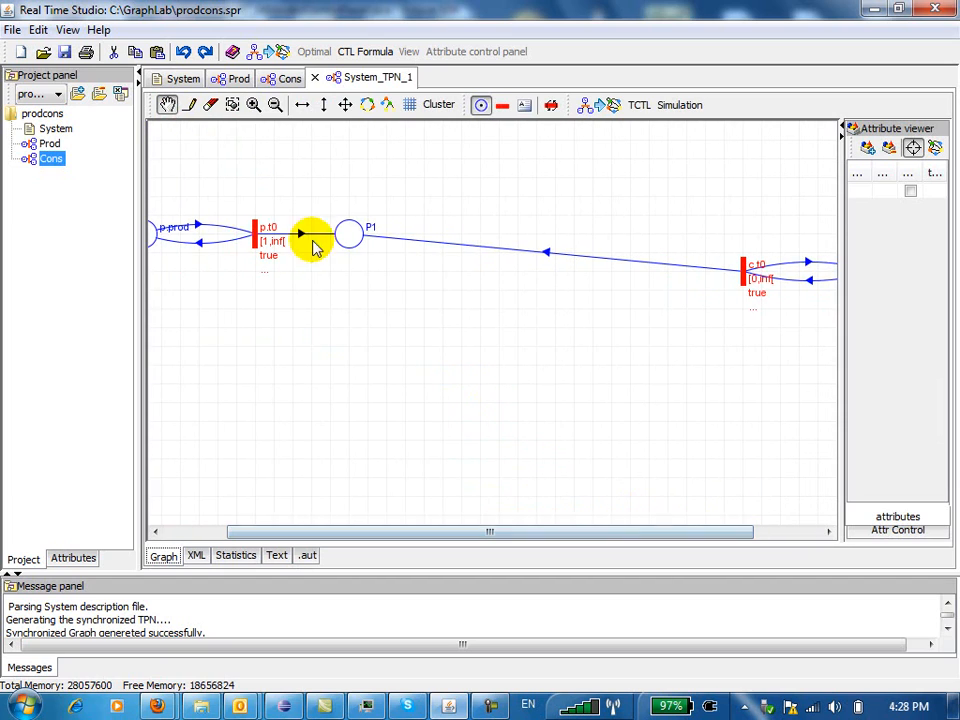
left_click(301, 105)
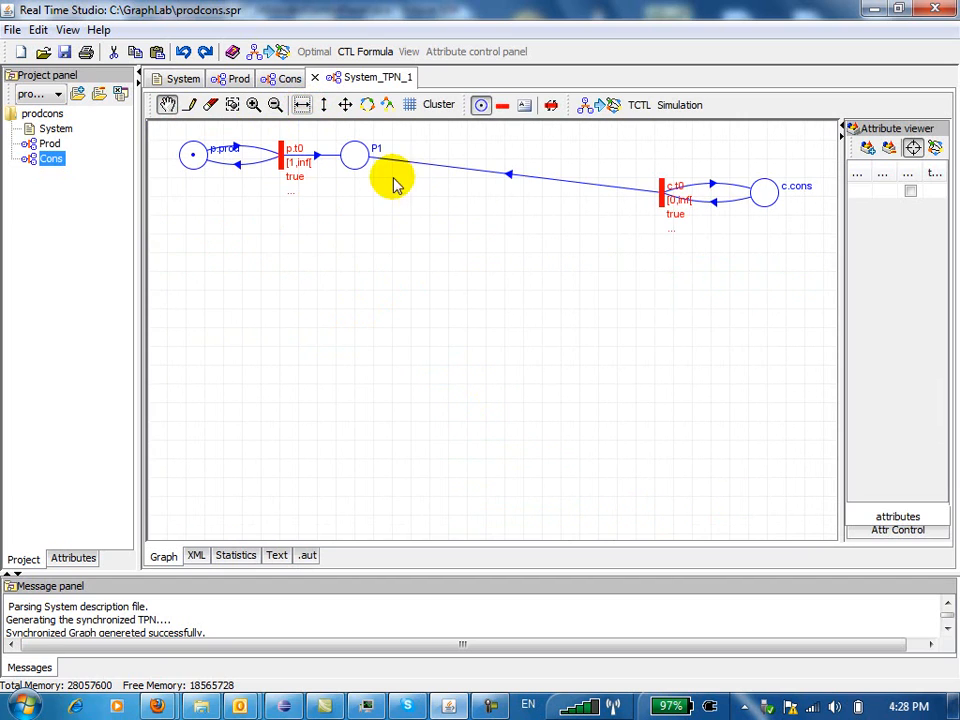
left_click_drag(354, 156, 467, 178)
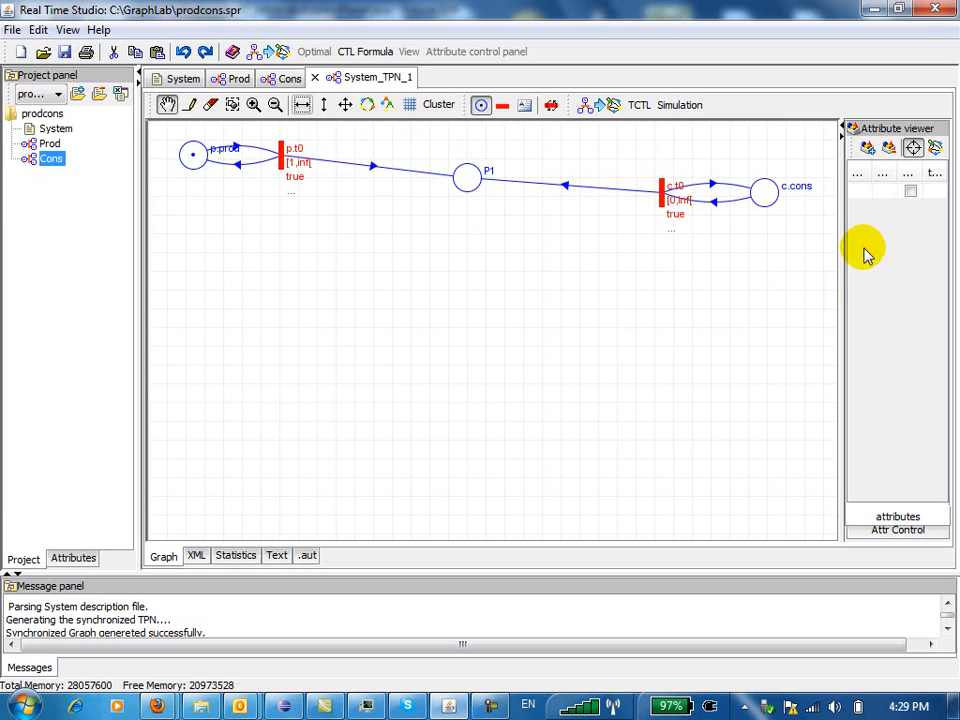
left_click_drag(843, 282, 793, 285)
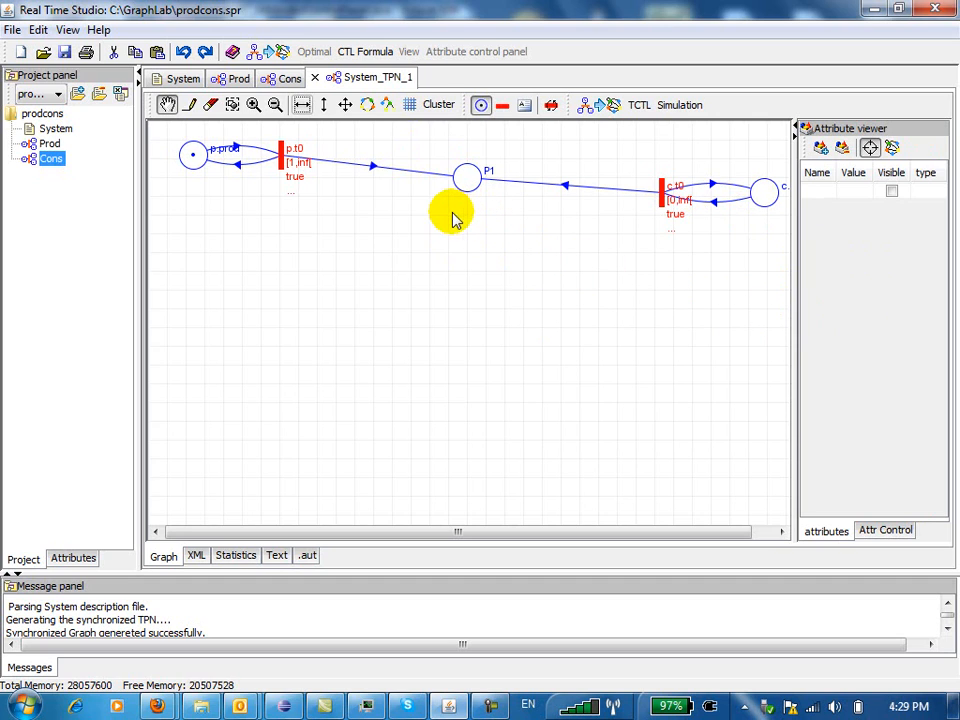
Examine the graph-level attributes of the Prod and Cons nets
left_click(296, 82)
left_click(240, 80)
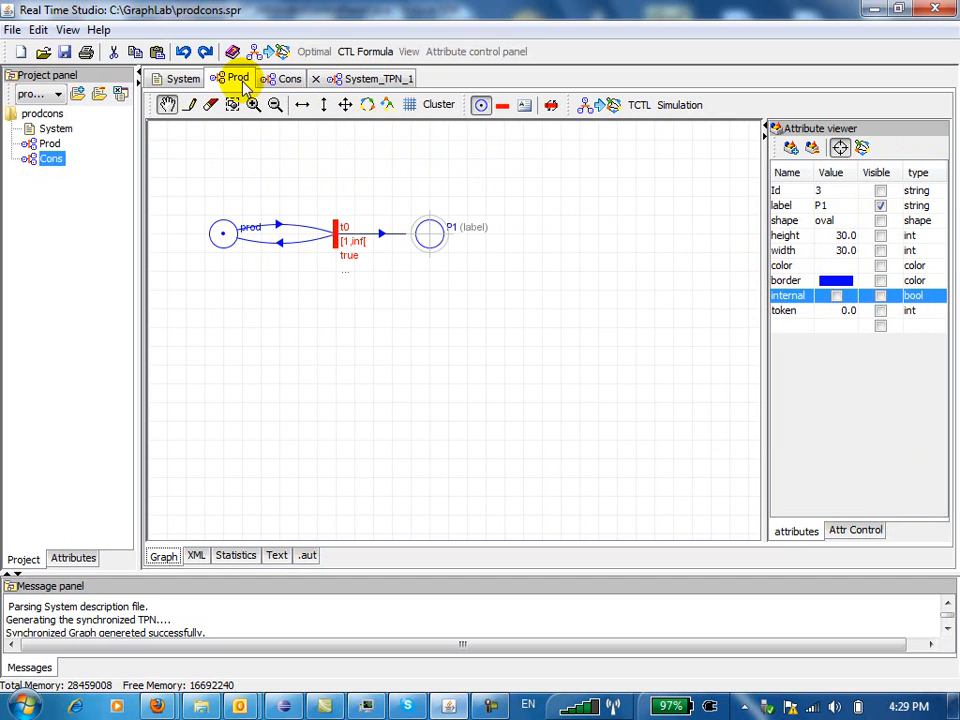
left_click(863, 150)
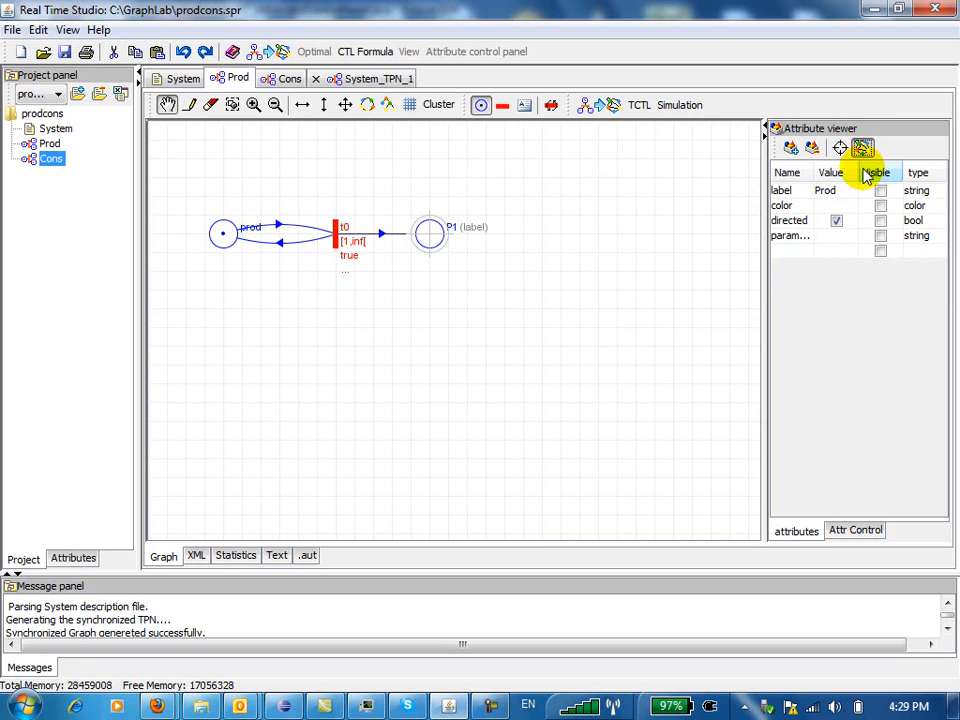
left_click(782, 252)
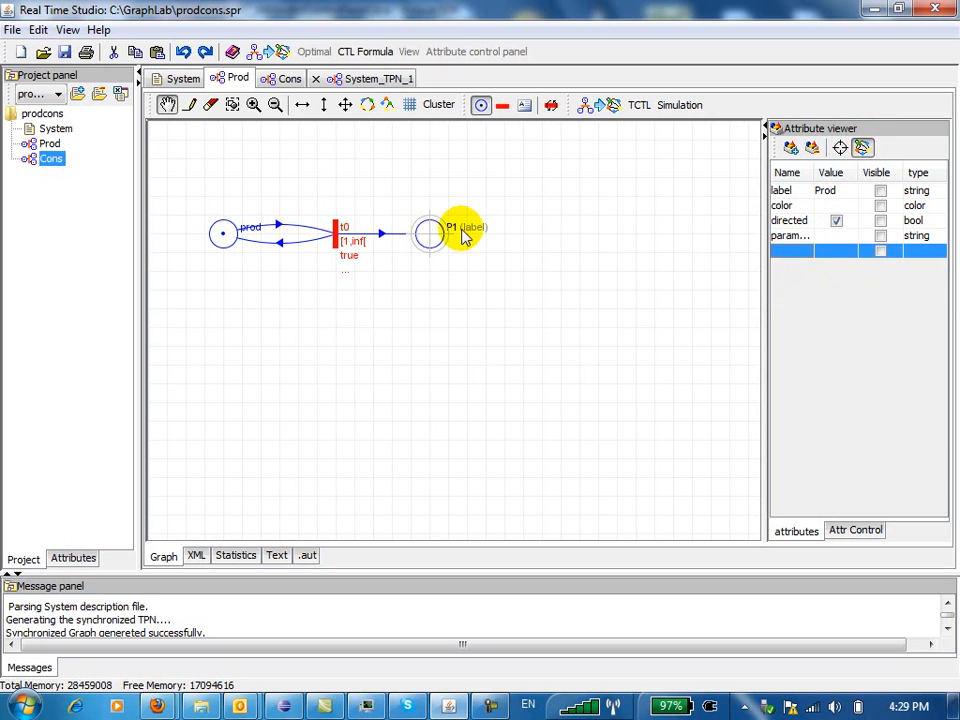
left_click(289, 79)
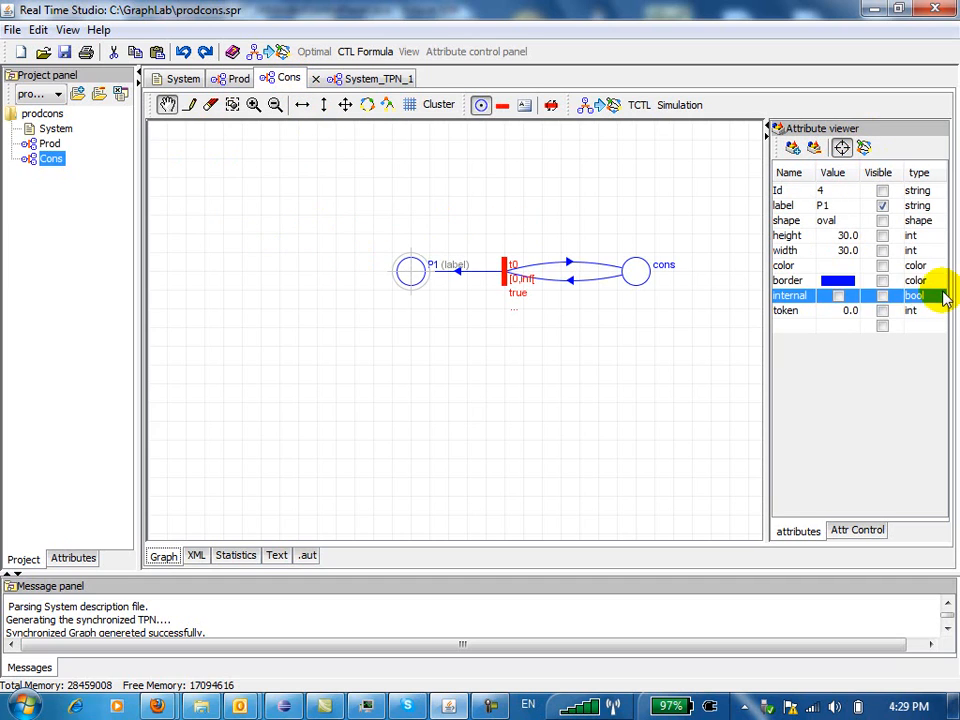
left_click(863, 148)
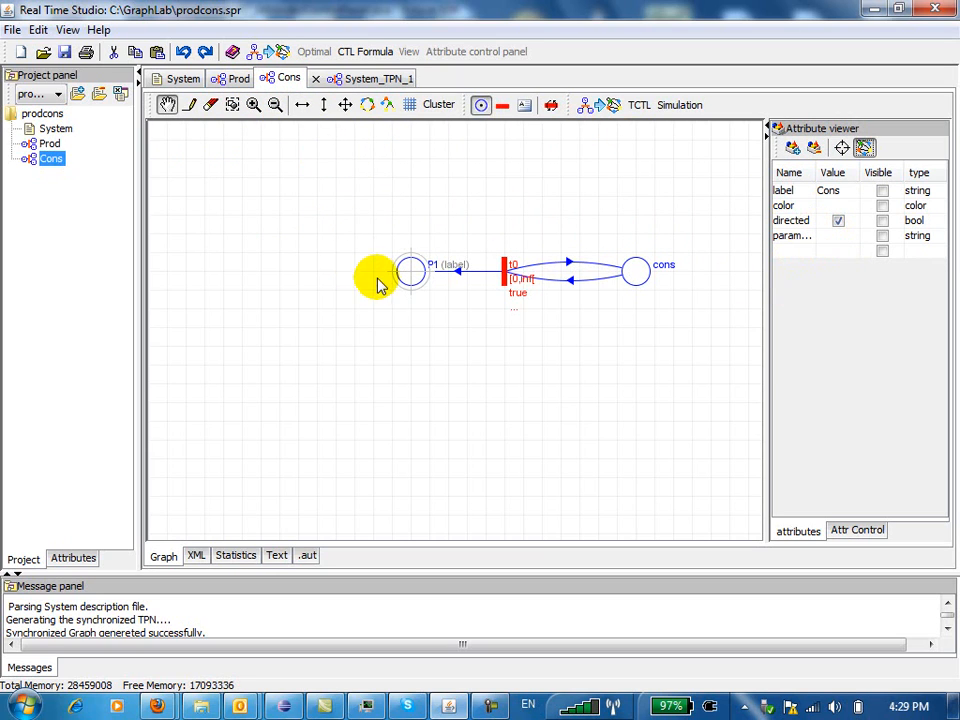
left_click(238, 78)
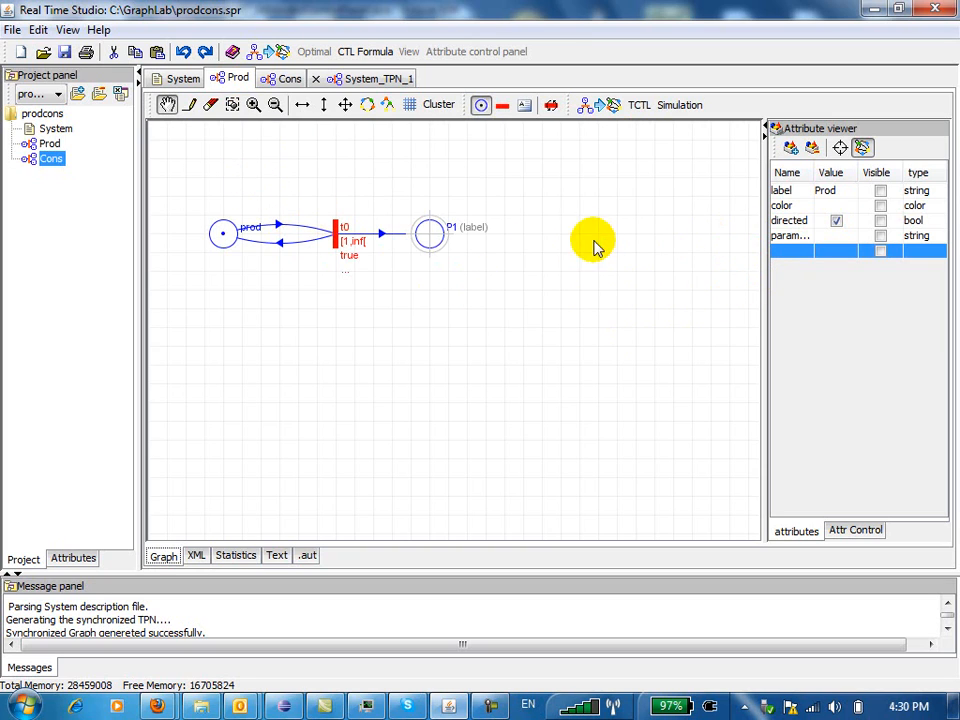
Declare the shared variable int x=0; above the process lines in the System description
left_click(183, 78)
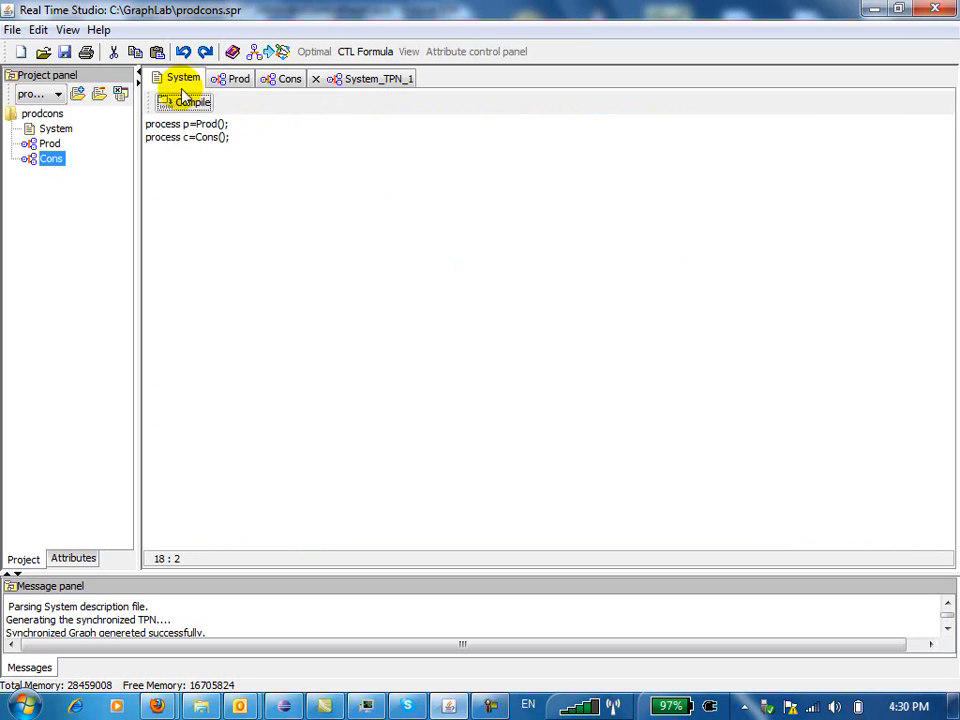
key("Return")
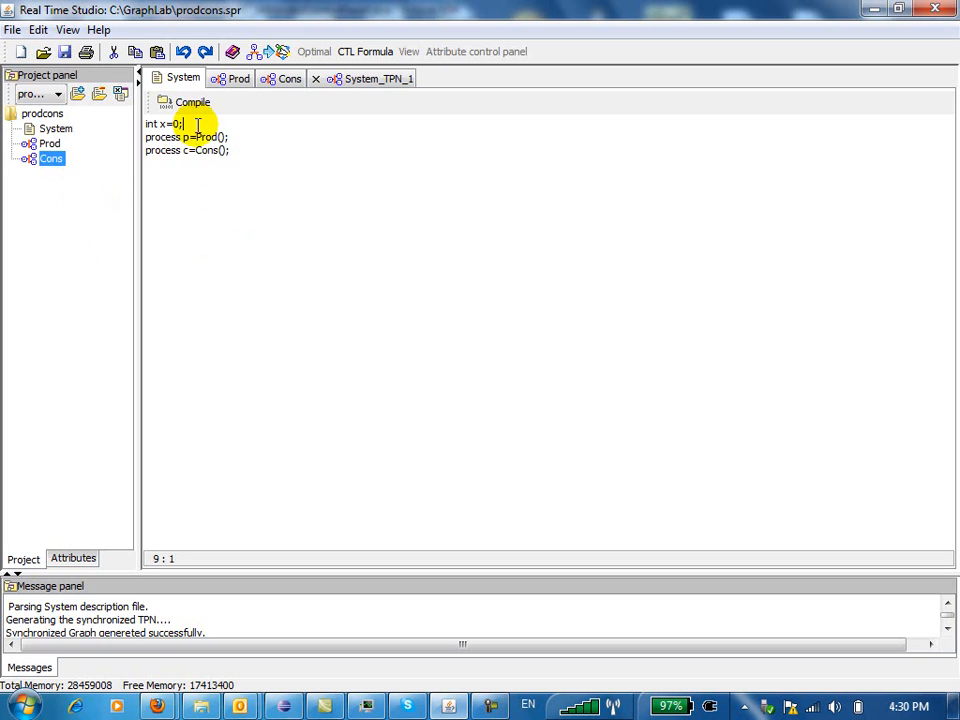
In the Prod net, set transition t0's guard to x<5 and its update to x=x+1;
left_click(238, 80)
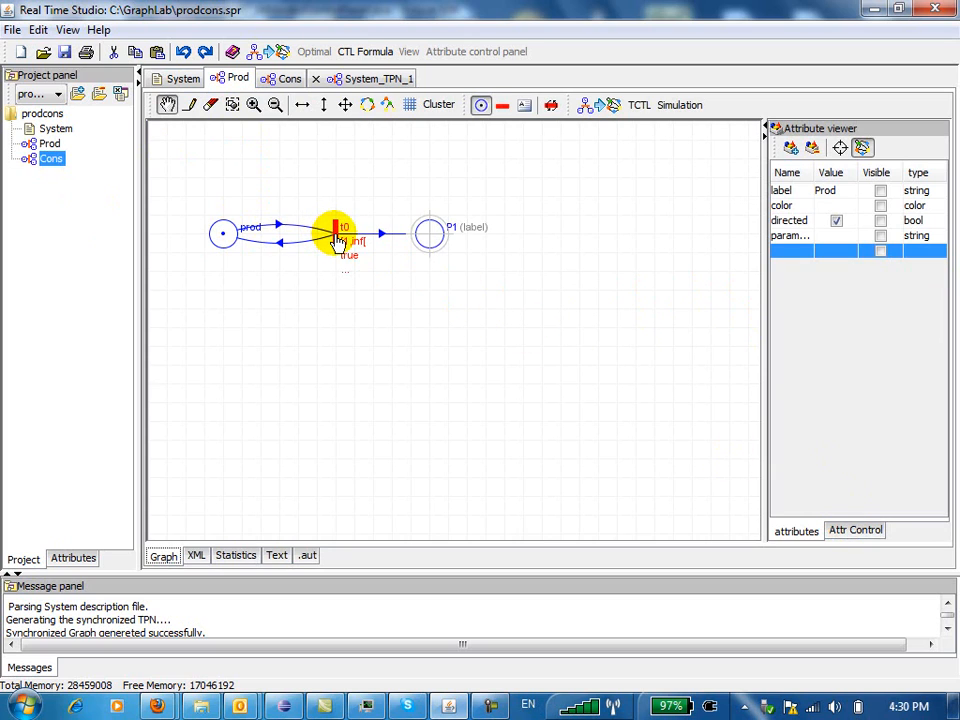
left_click(336, 238)
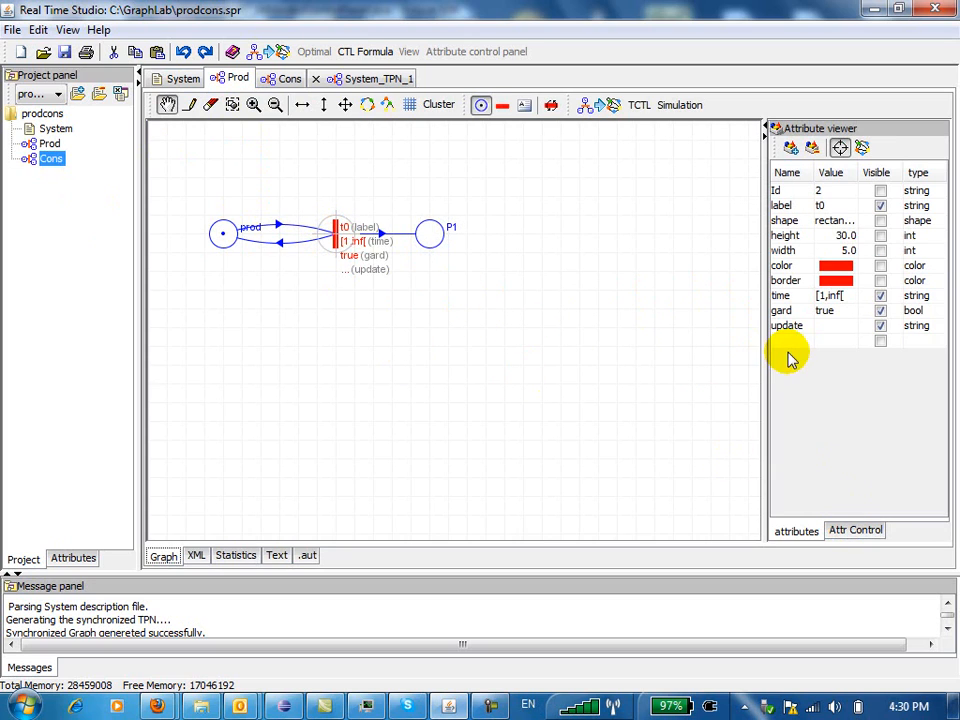
left_click(836, 314)
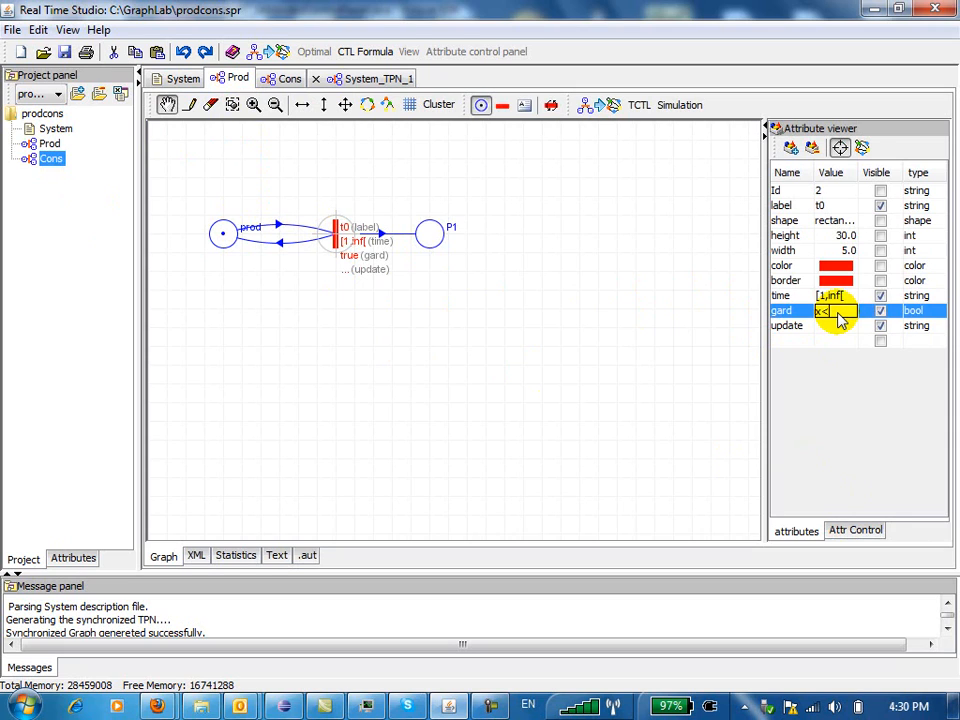
key("Return")
left_click(825, 328)
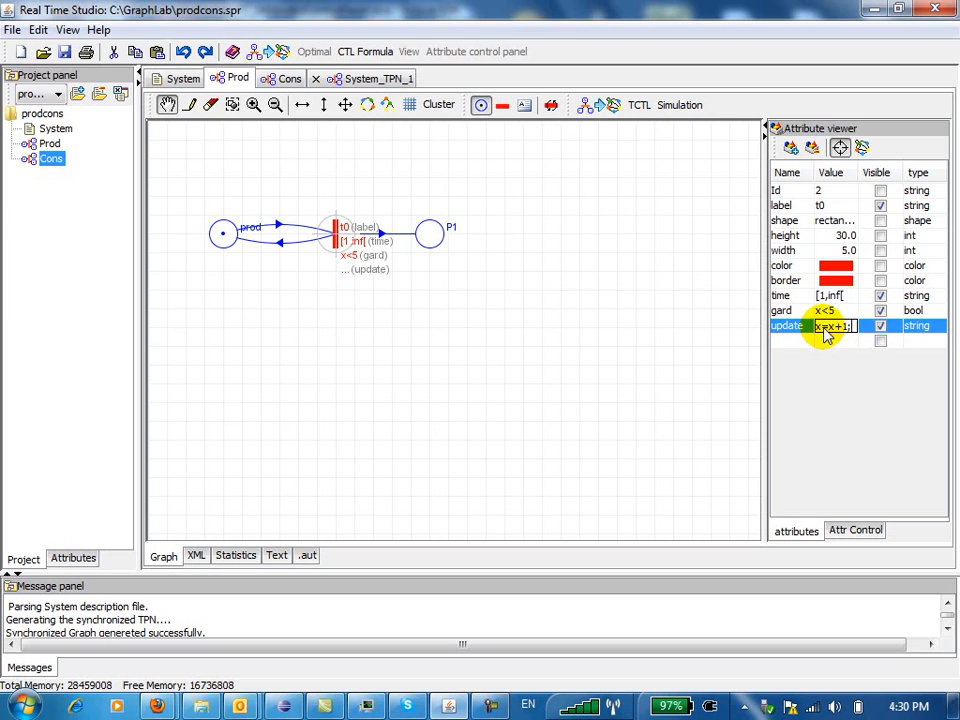
type("x=x+1;")
key("Return")
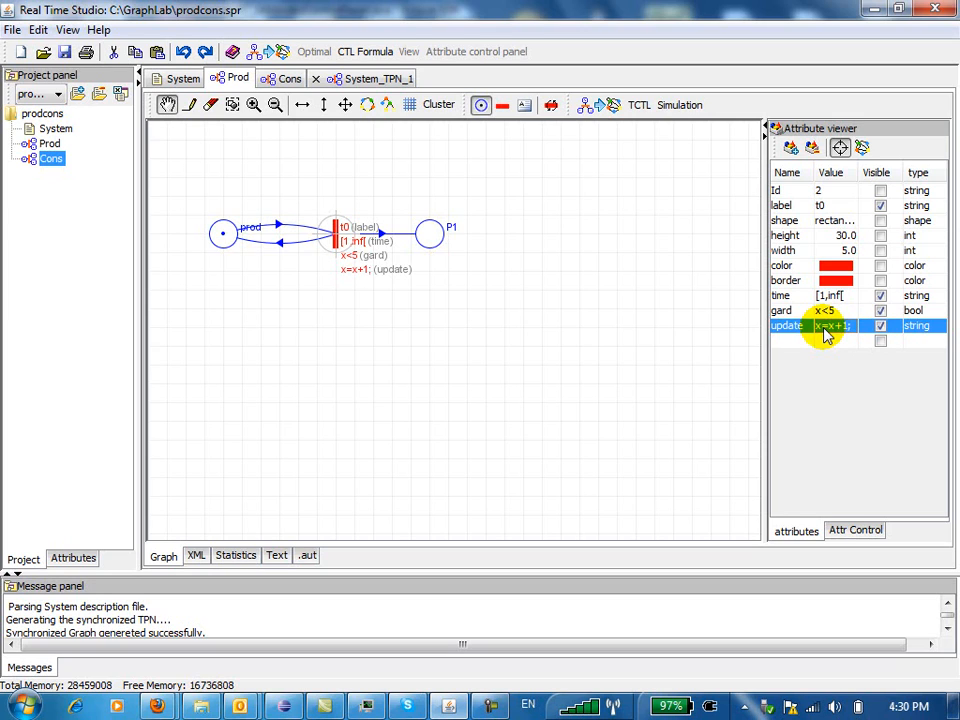
In the Cons net, set the update of transition t0 to x=x+1;
left_click(285, 80)
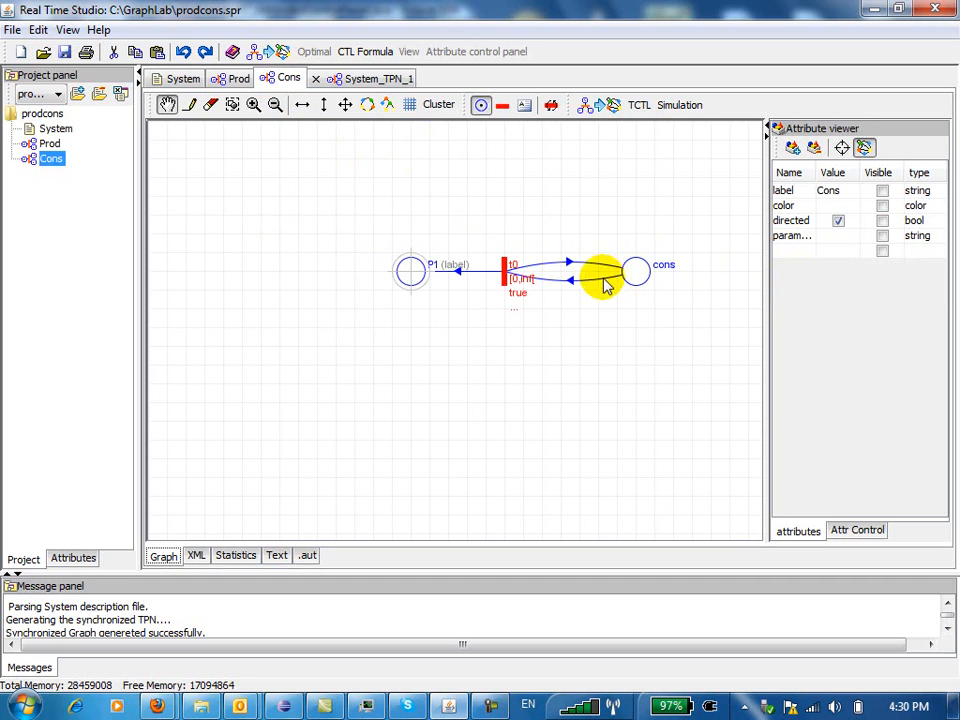
left_click(506, 273)
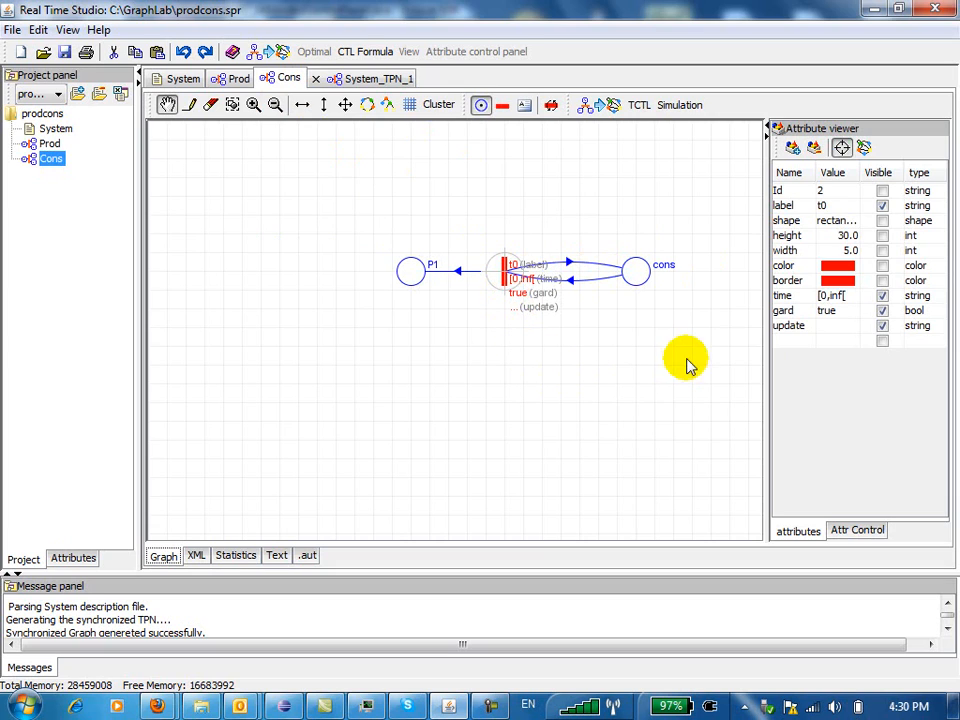
double_click(835, 326)
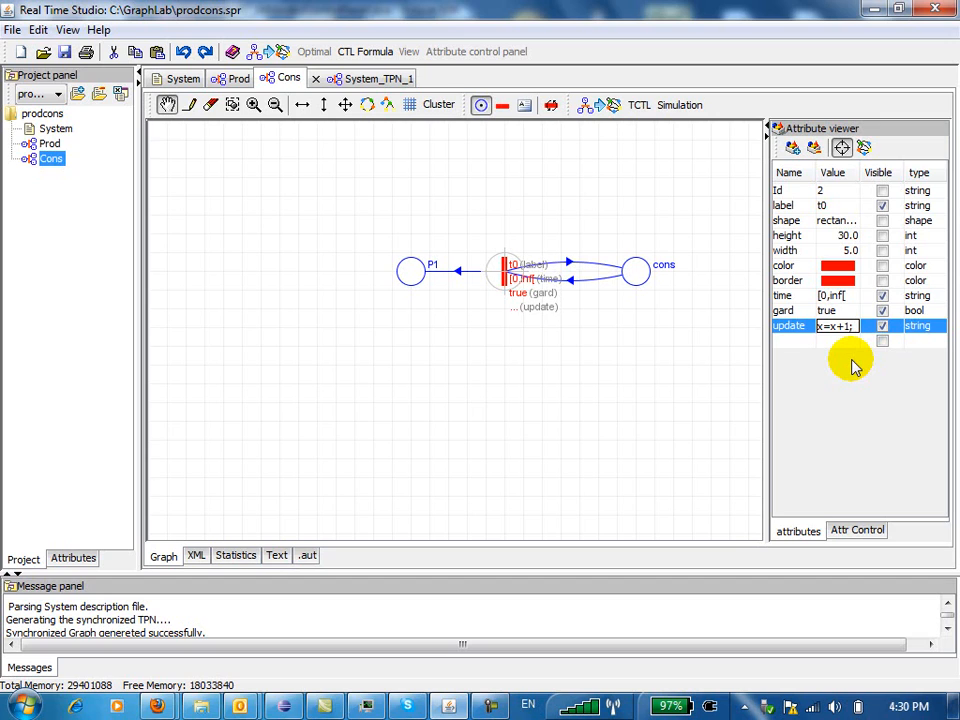
key("Return")
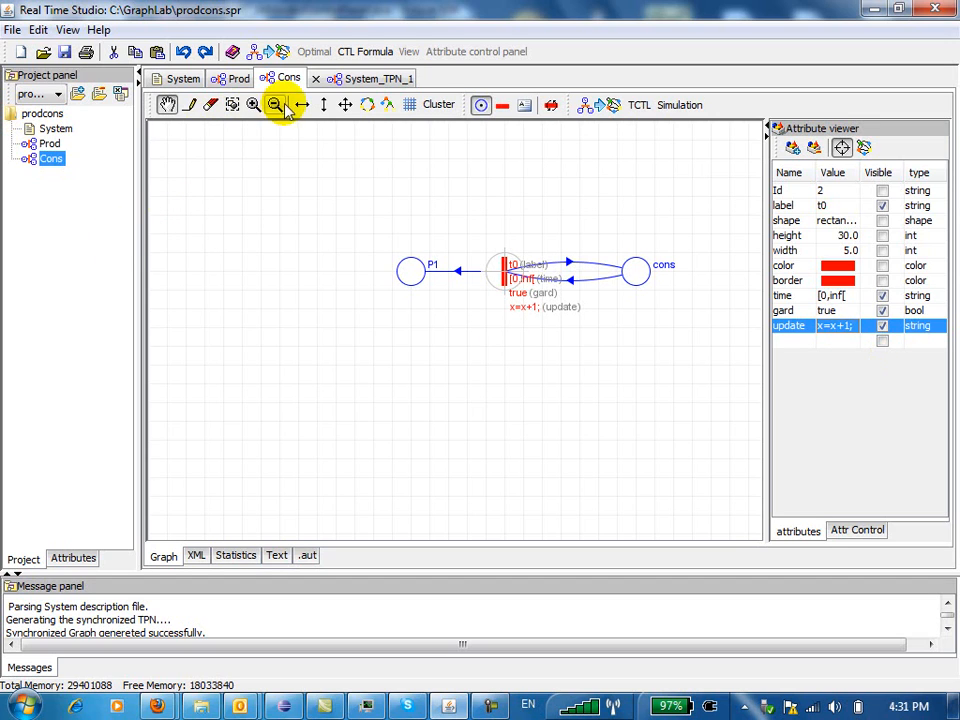
Close the System_TPN_1 net and recompile the System description
left_click(350, 80)
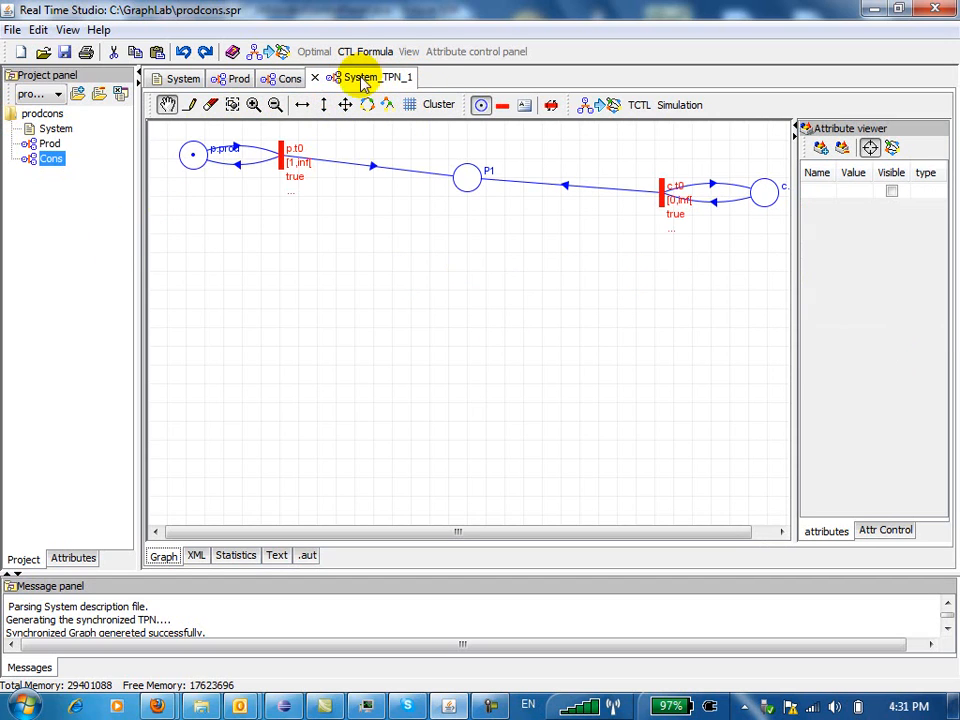
left_click(315, 77)
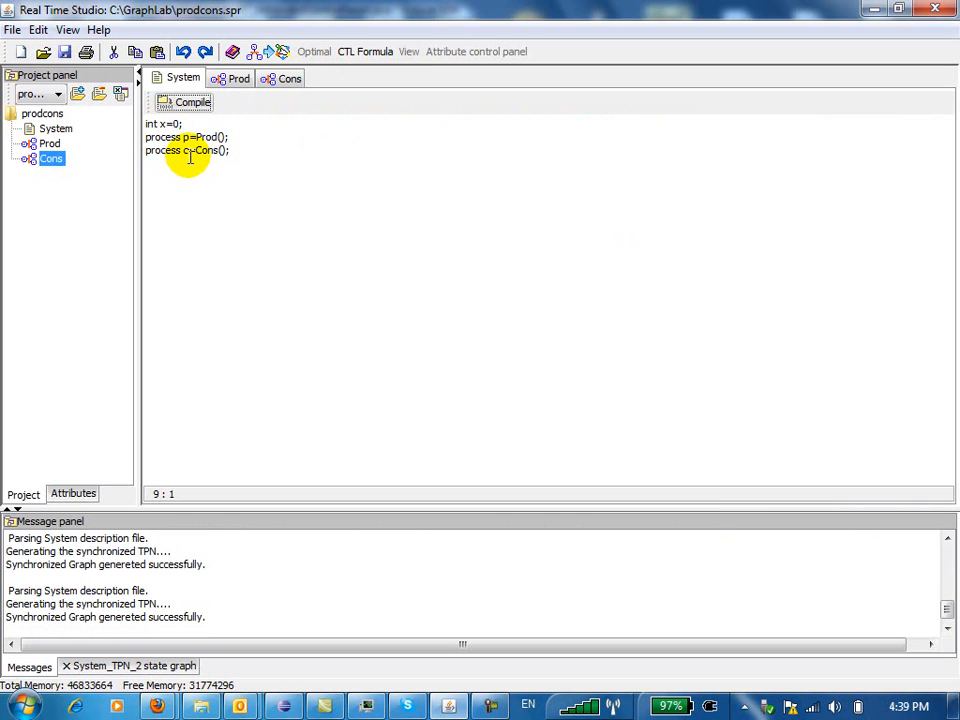
left_click(184, 104)
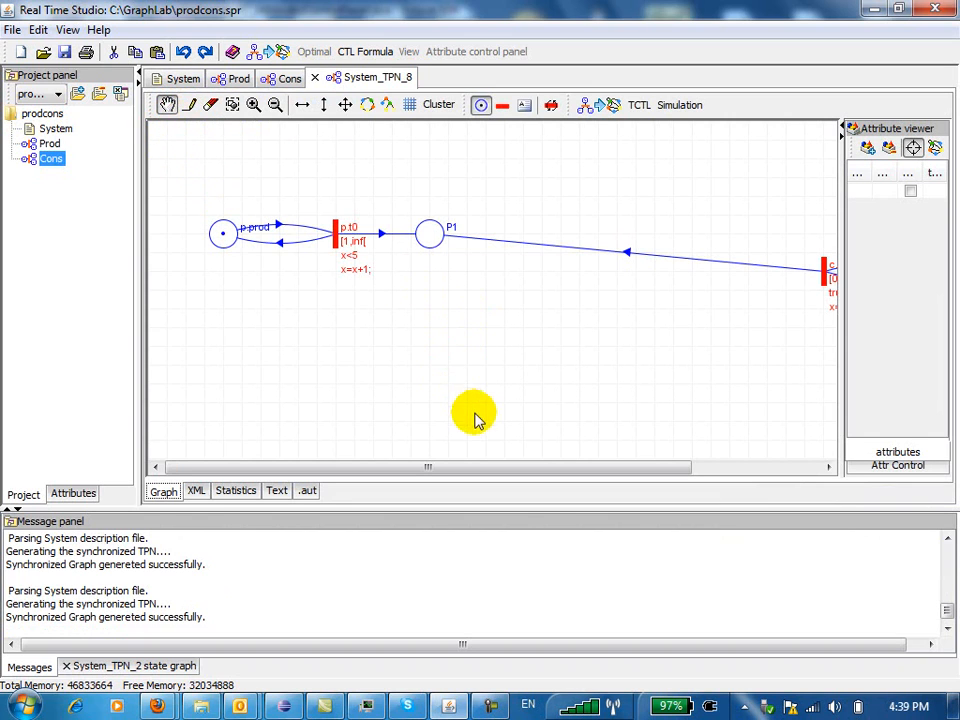
Fit the newly compiled net to the canvas and set transition c.t0's update to x=x-1;
left_click(345, 108)
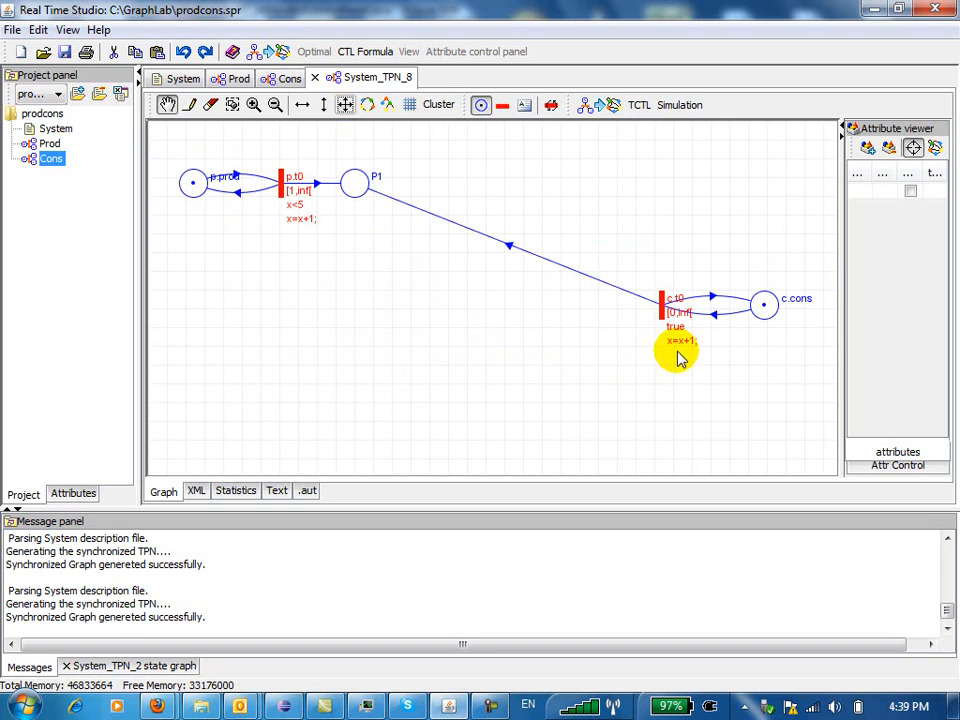
left_click_drag(663, 310, 656, 313)
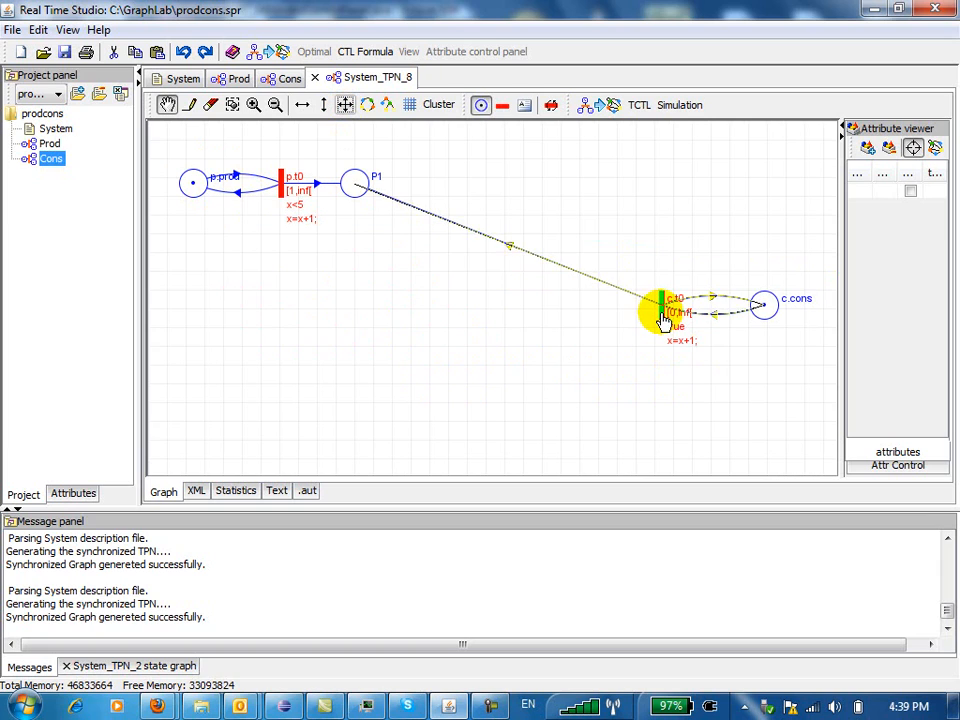
left_click_drag(842, 298, 766, 313)
left_click(655, 313)
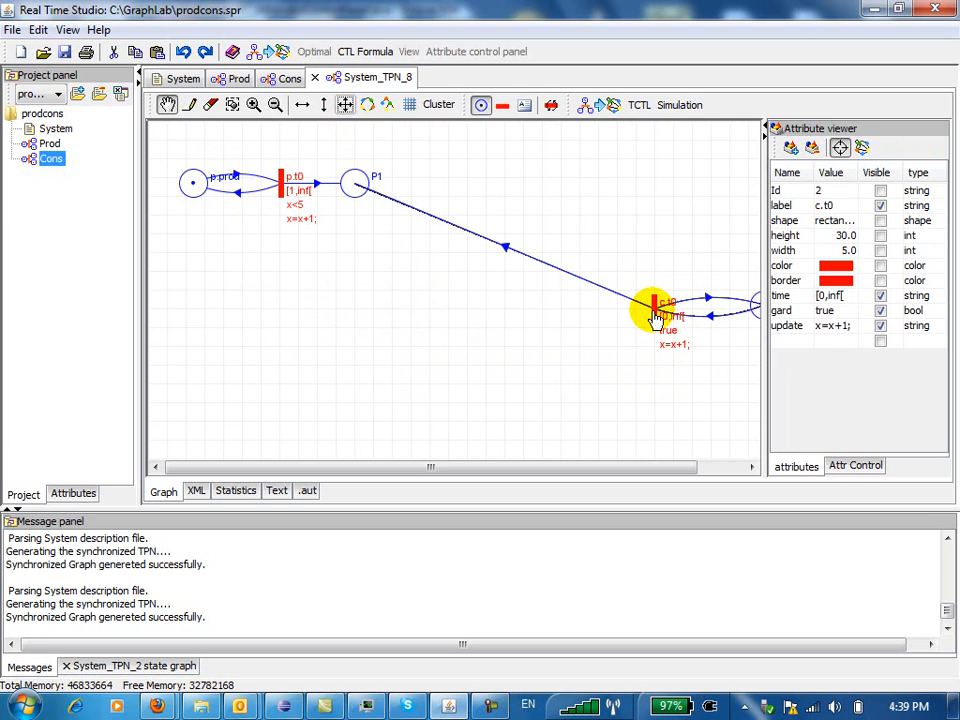
left_click(840, 330)
left_click(840, 330)
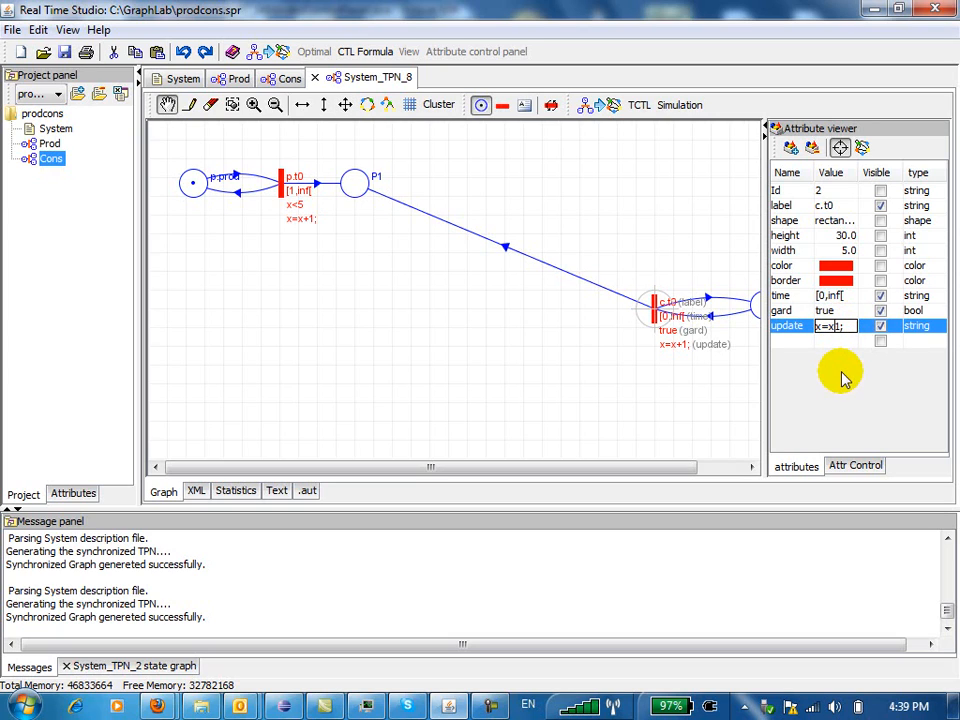
type("-")
key("Return")
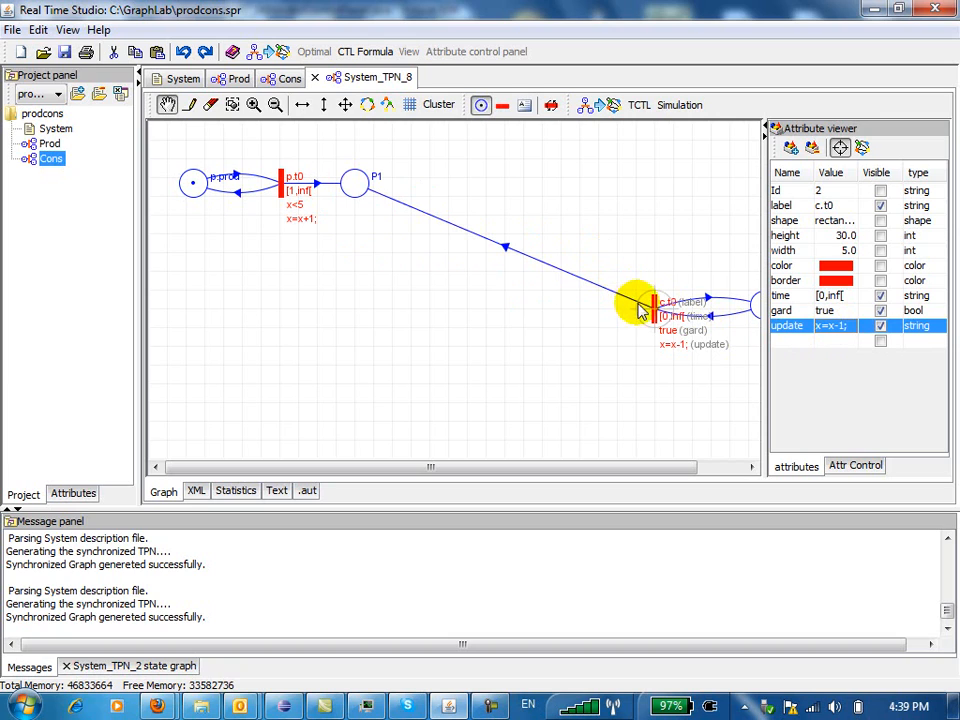
Close the compiled net and set the update of transition t0 in the Cons net to x=x-1;
left_click(315, 78)
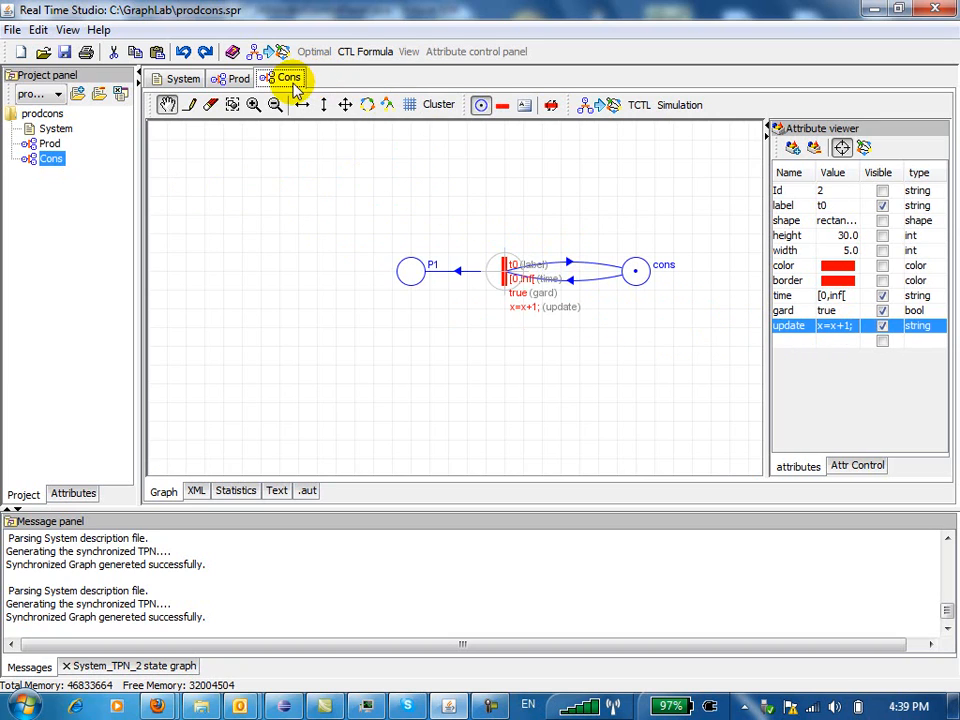
left_click(506, 281)
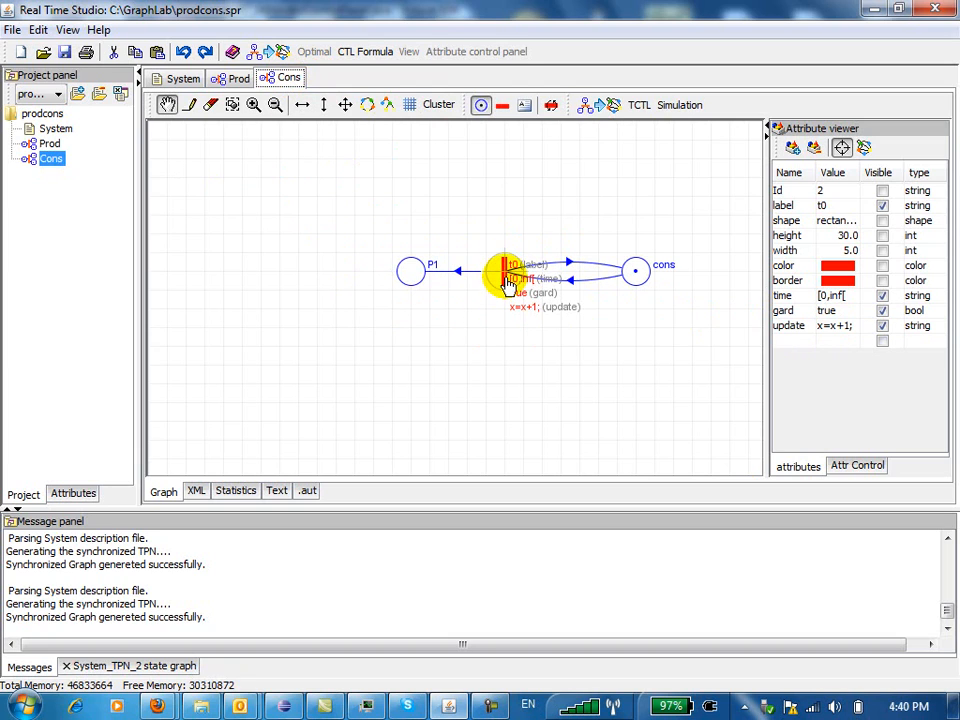
double_click(845, 328)
left_click(843, 328)
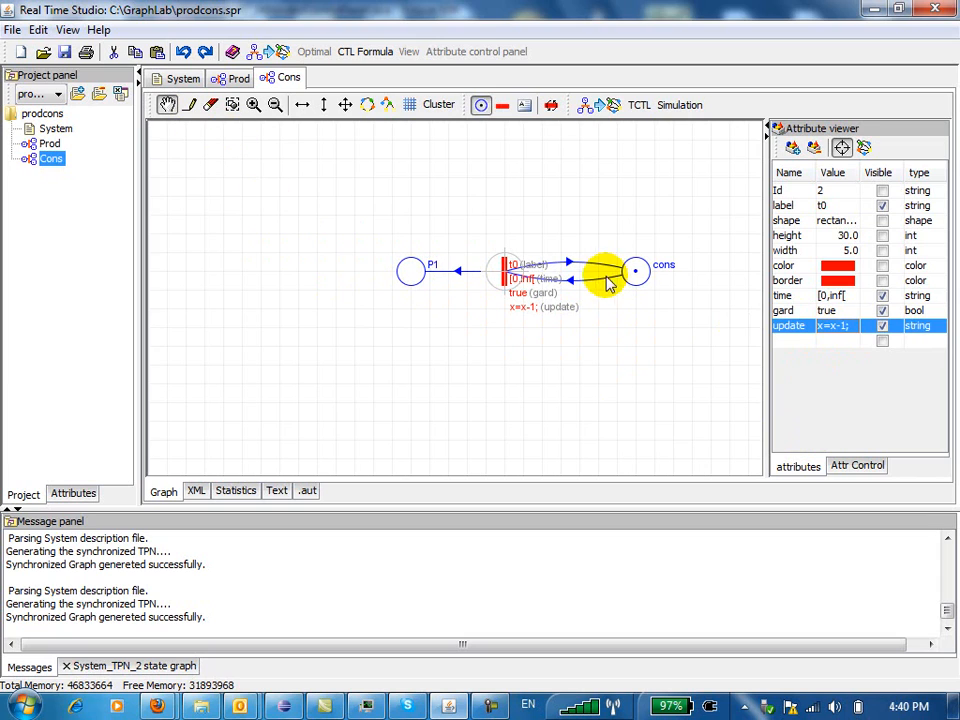
In the Cons net, replace the arc from t0 to P1 with one running from P1 to t0
left_click(209, 104)
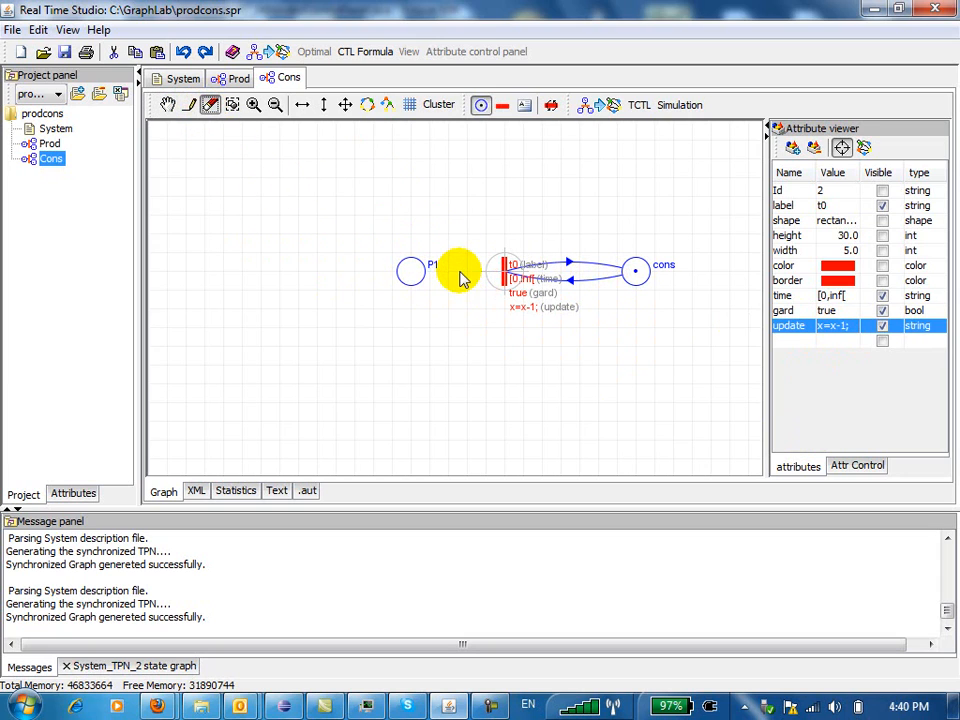
left_click(459, 271)
left_click(189, 106)
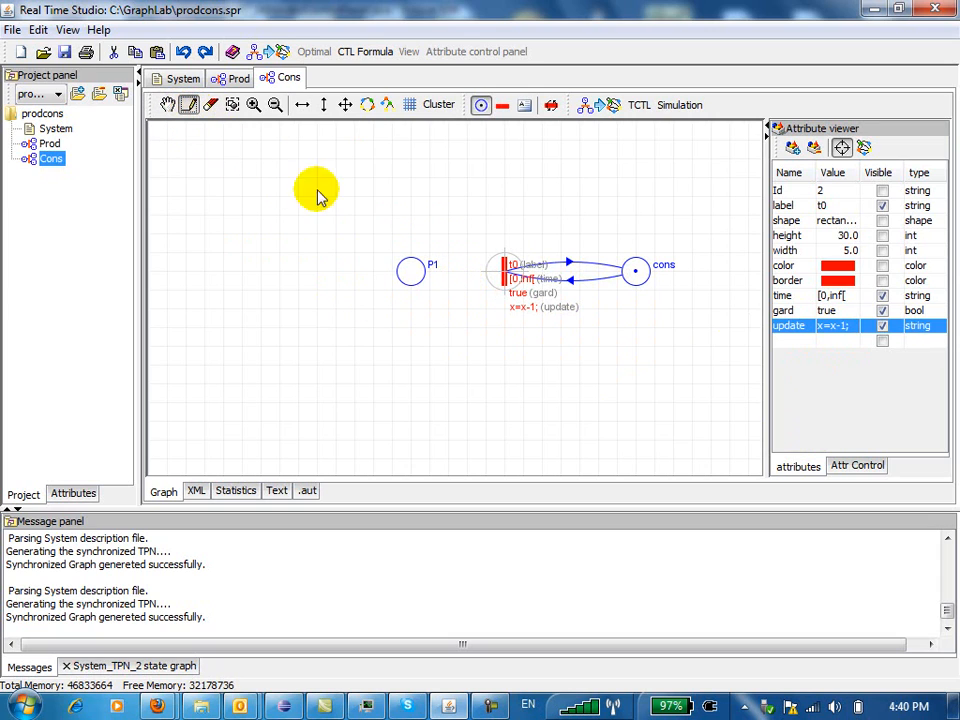
mouse_move(414, 270)
left_mouse_down()
mouse_move(536, 274)
mouse_move(503, 273)
left_mouse_up()
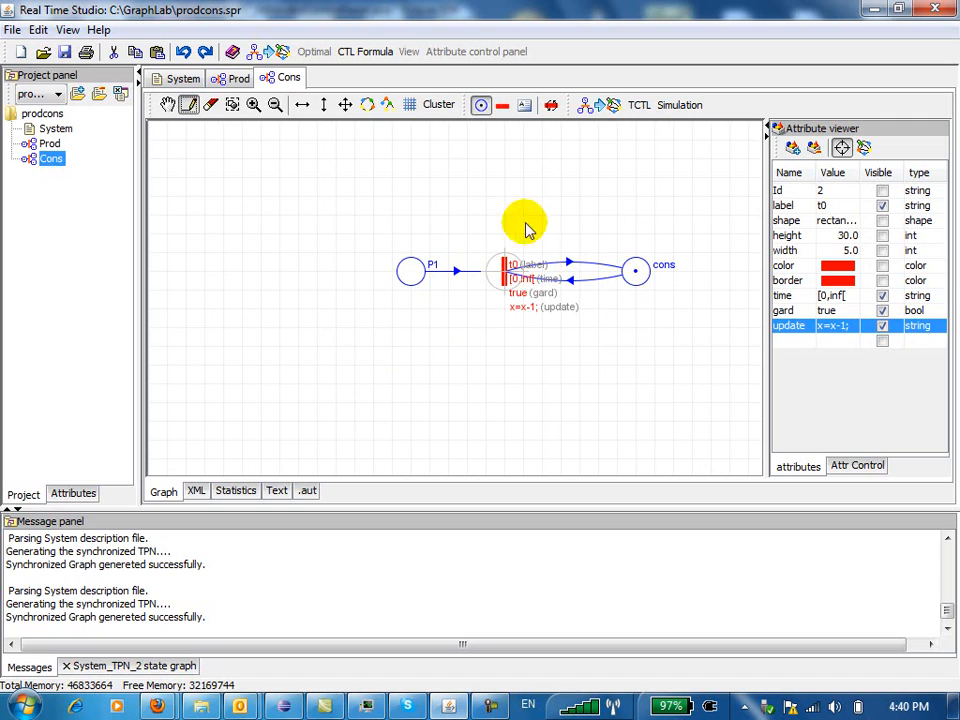
Recompile the System description, fit the compiled net to the canvas width and place P1 midway between p.t0 and c.t0
left_click(183, 78)
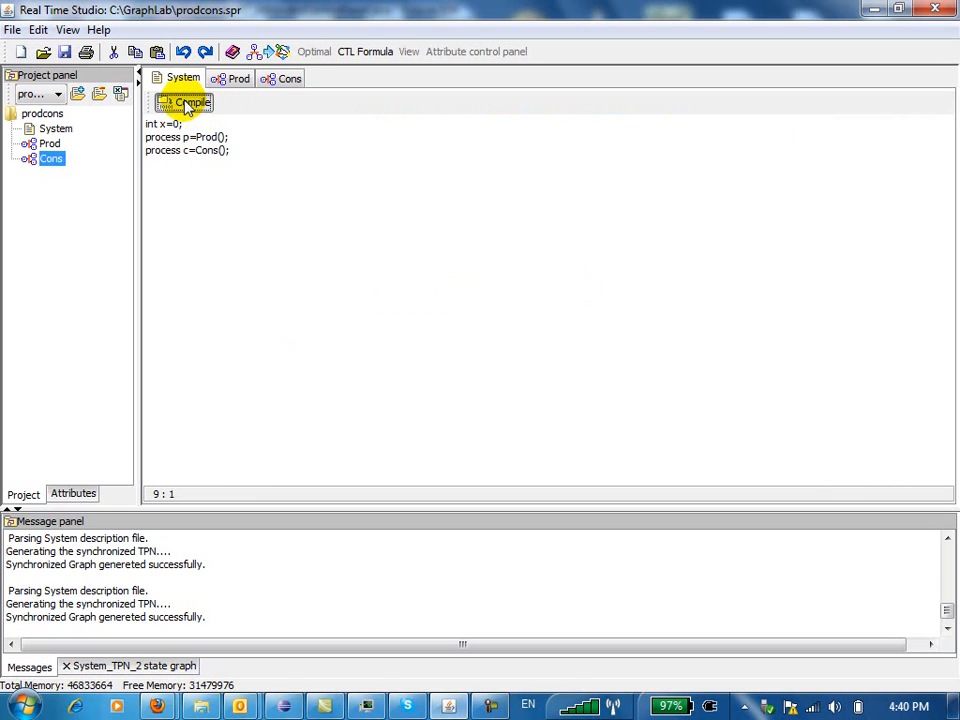
left_click(188, 105)
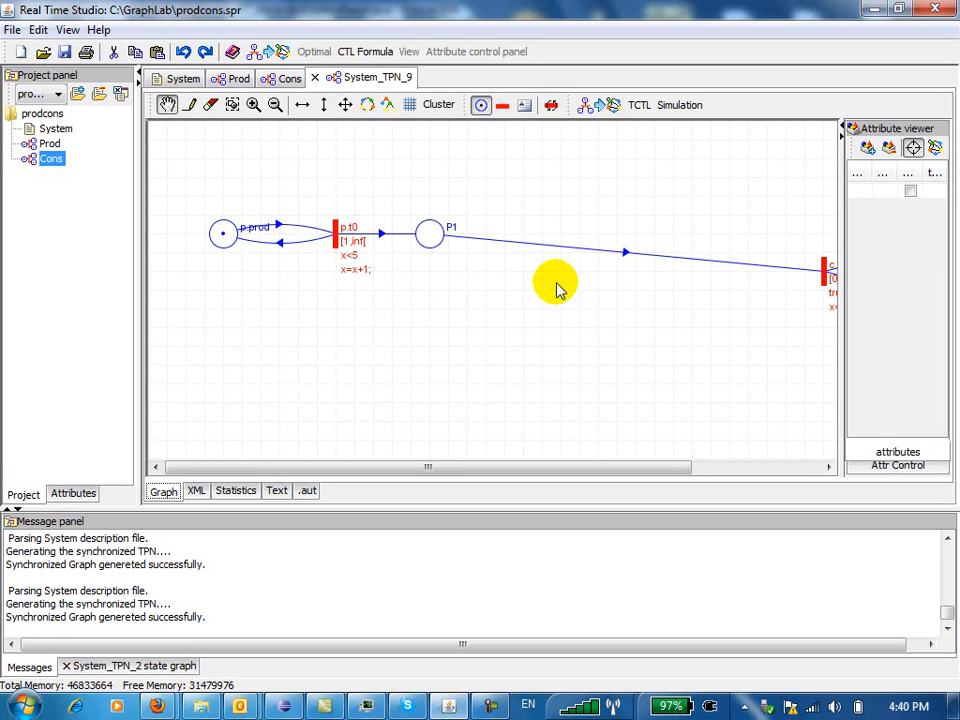
left_click(302, 105)
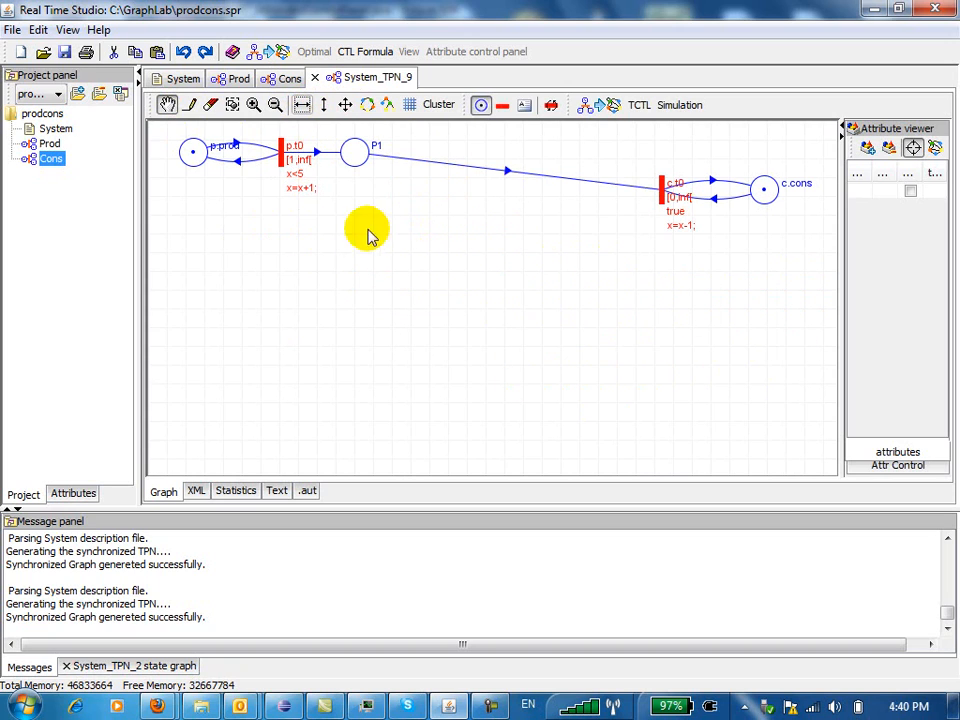
left_click_drag(349, 161, 466, 177)
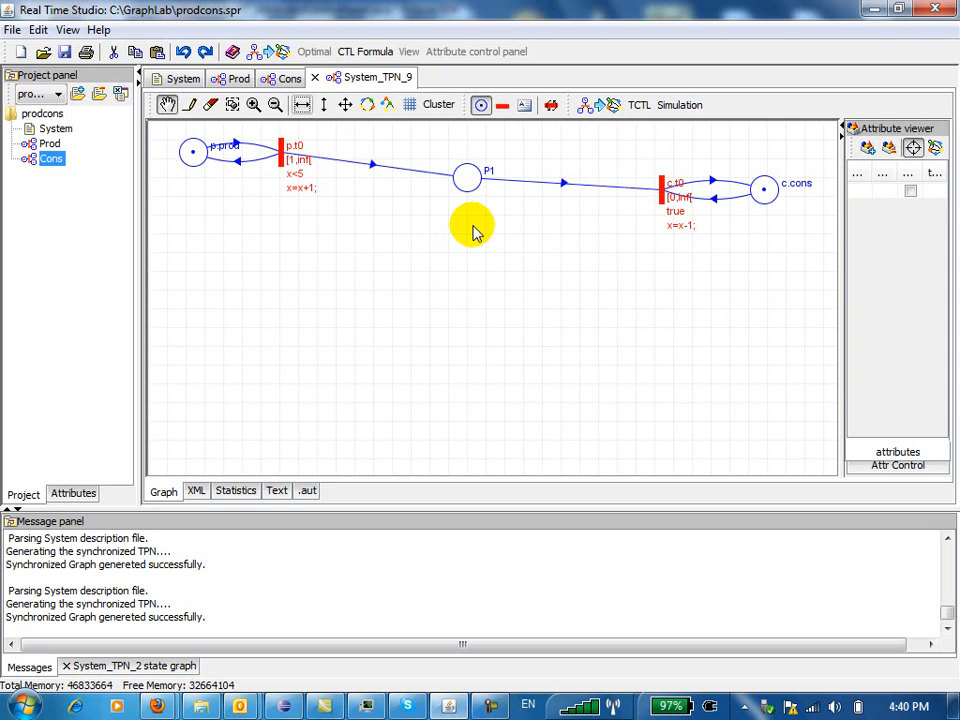
Generate the compiled net's abstract state space with LTL (Bound domains: LSCG) and no compression, and display it as a graph
left_click(609, 104)
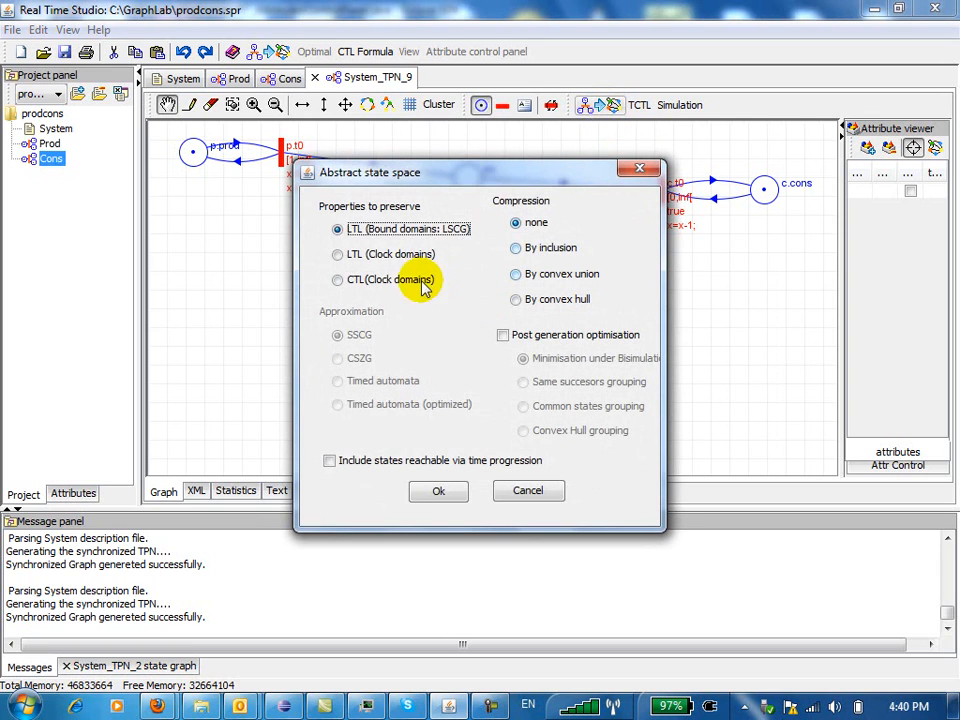
left_click(436, 492)
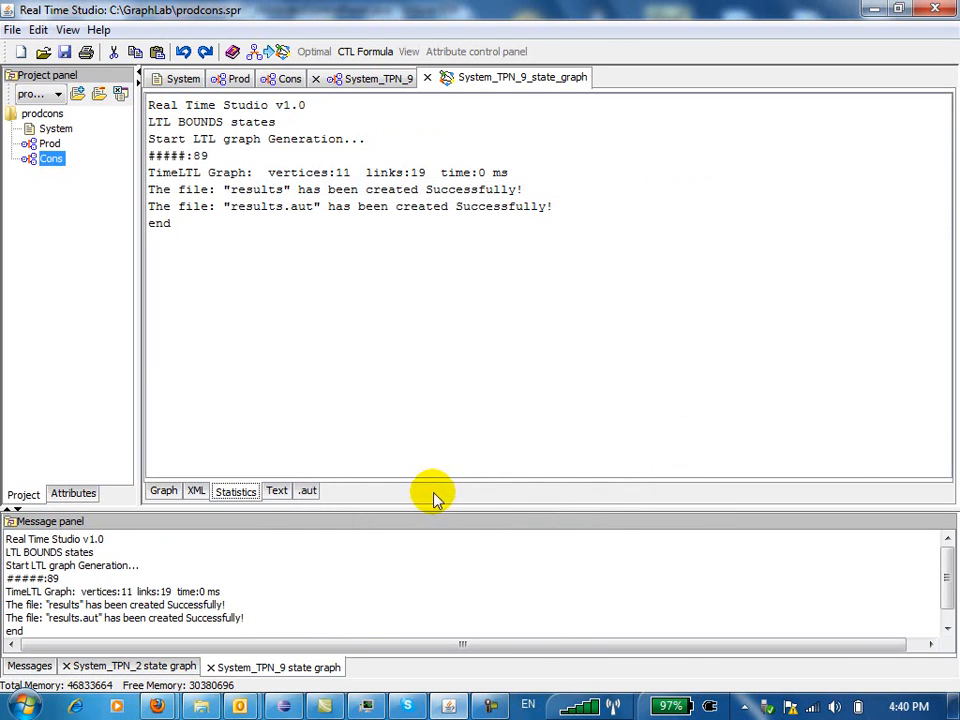
left_click(164, 490)
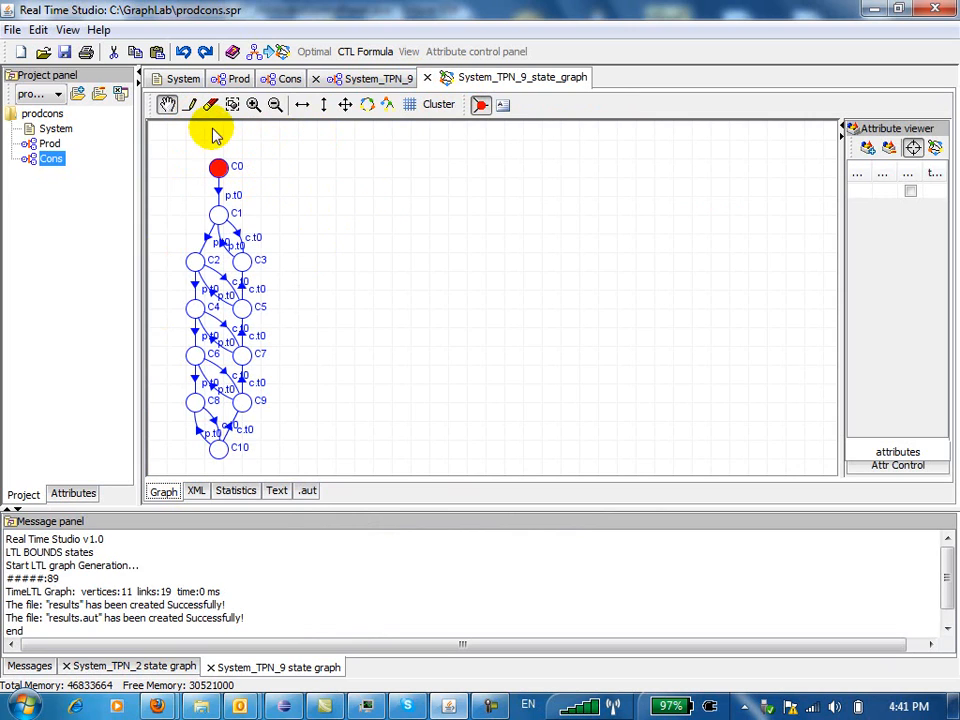
In the compiled net, move p.t0 and P1 lower, bow the arcs from p.t0 through P1 to c.t0 downward and the p.prod arcs outward
left_click(349, 84)
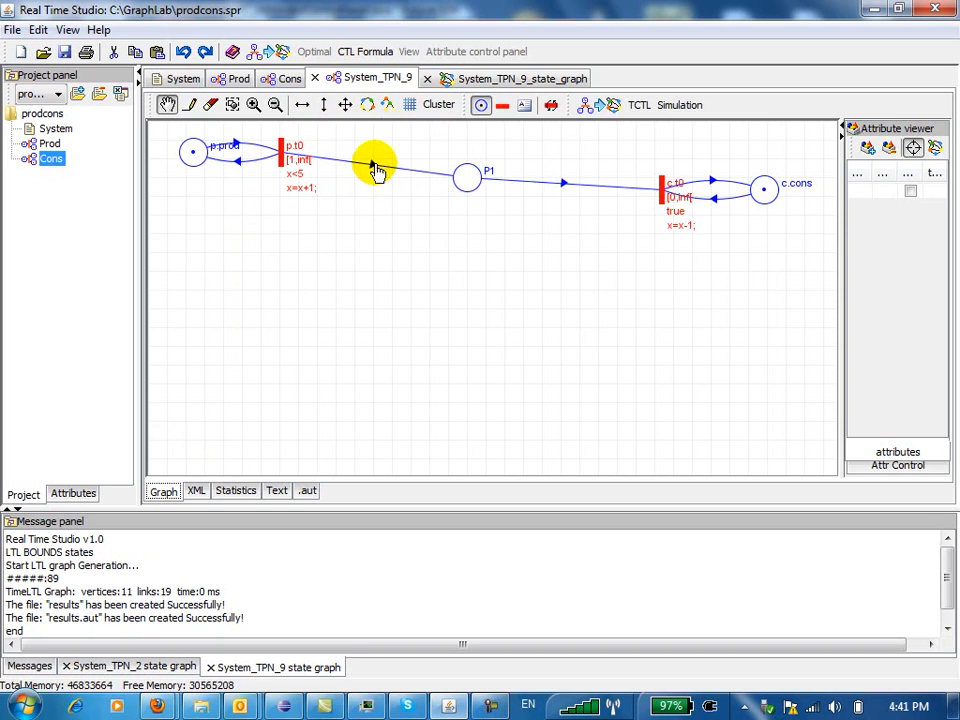
left_click_drag(373, 170, 376, 278)
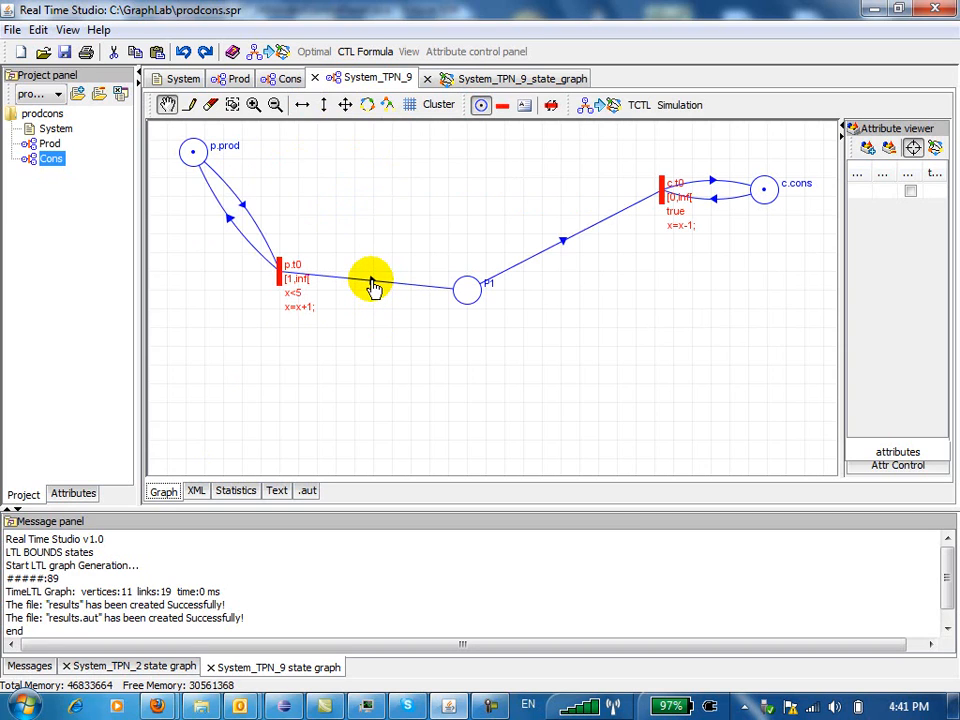
left_click_drag(372, 288, 372, 208)
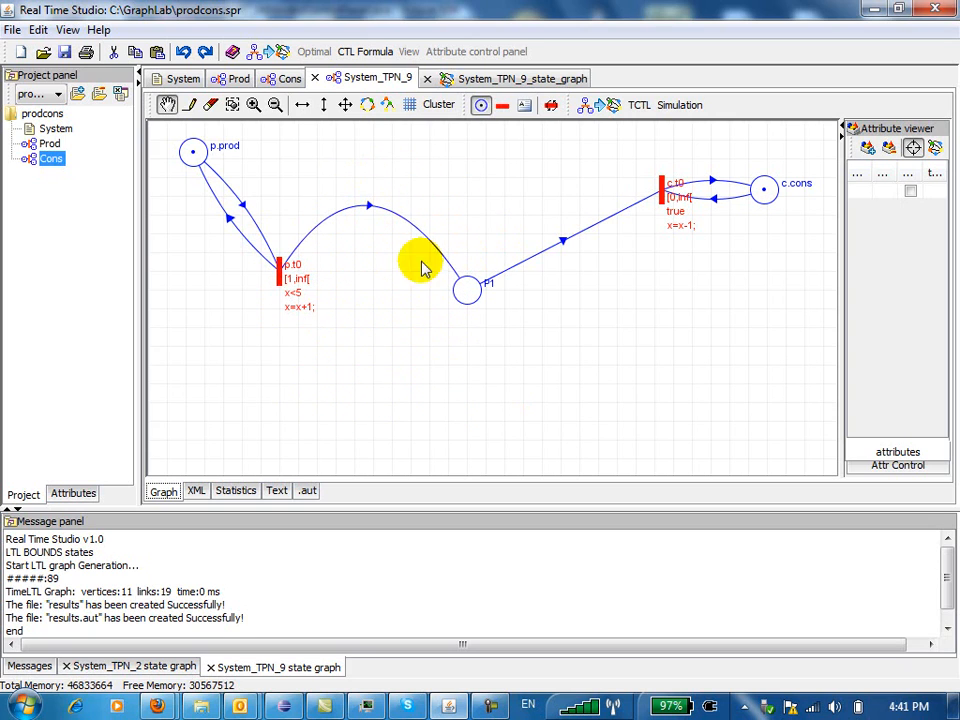
left_click_drag(563, 246, 617, 317)
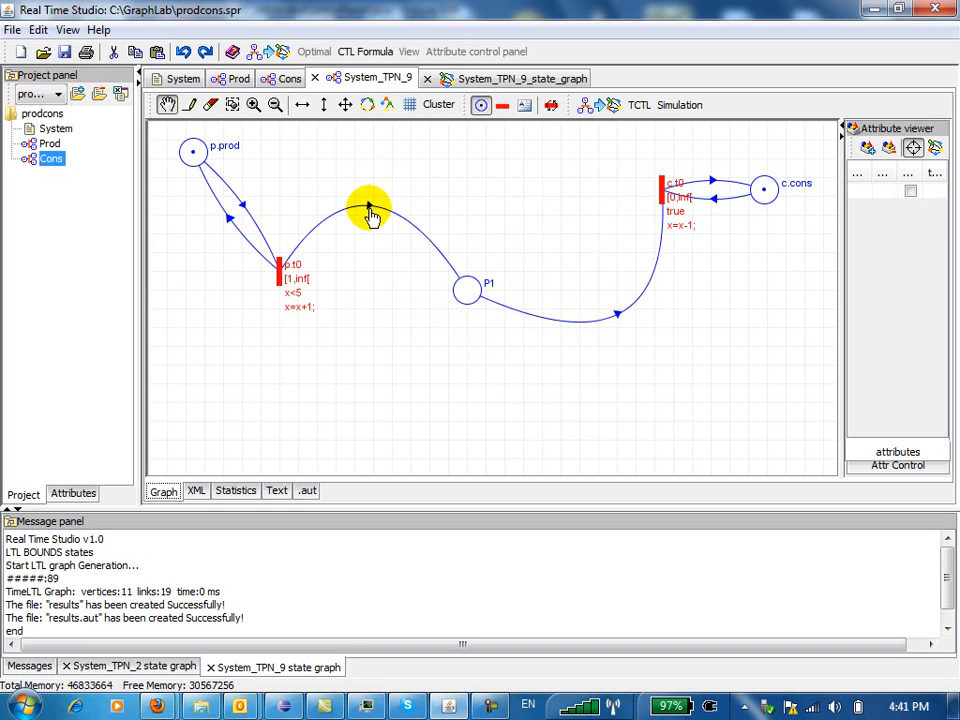
left_click_drag(371, 210, 378, 328)
left_click_drag(245, 207, 292, 205)
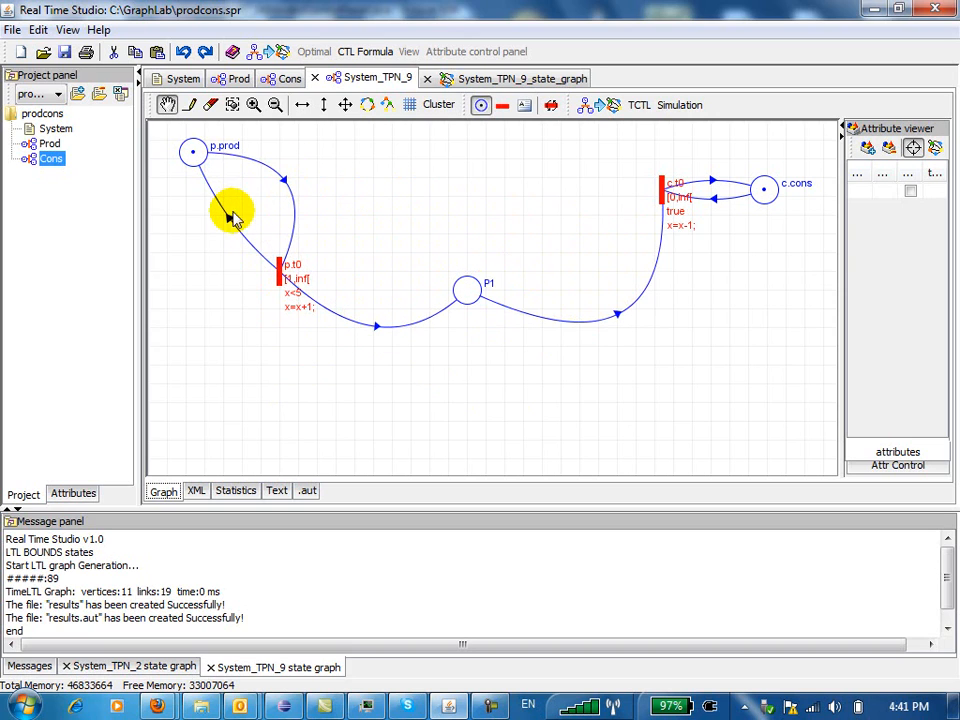
left_click_drag(231, 227, 170, 236)
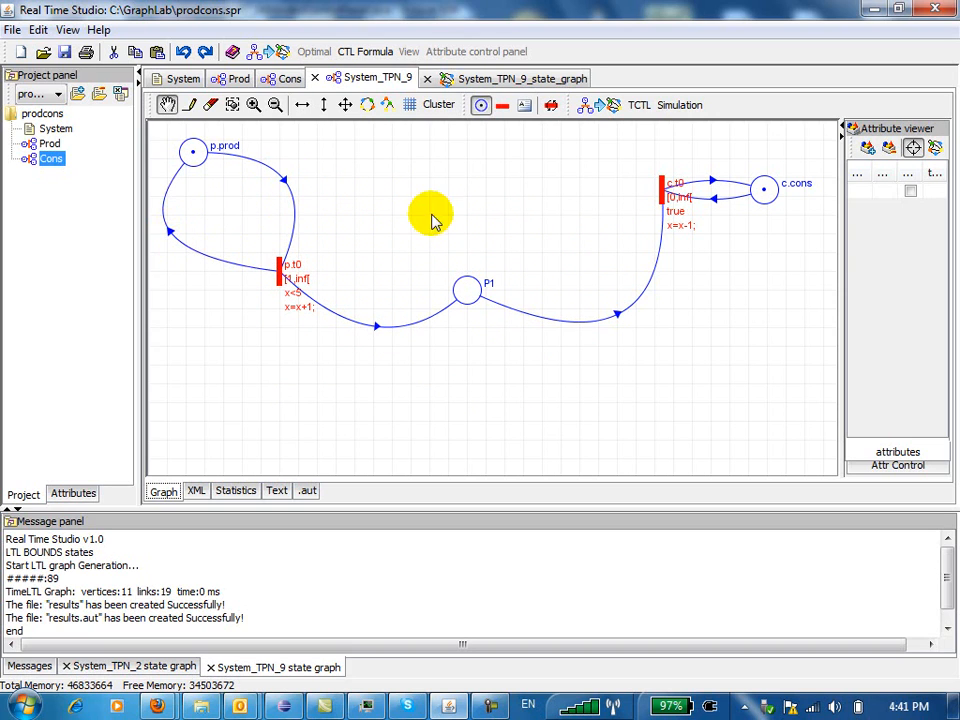